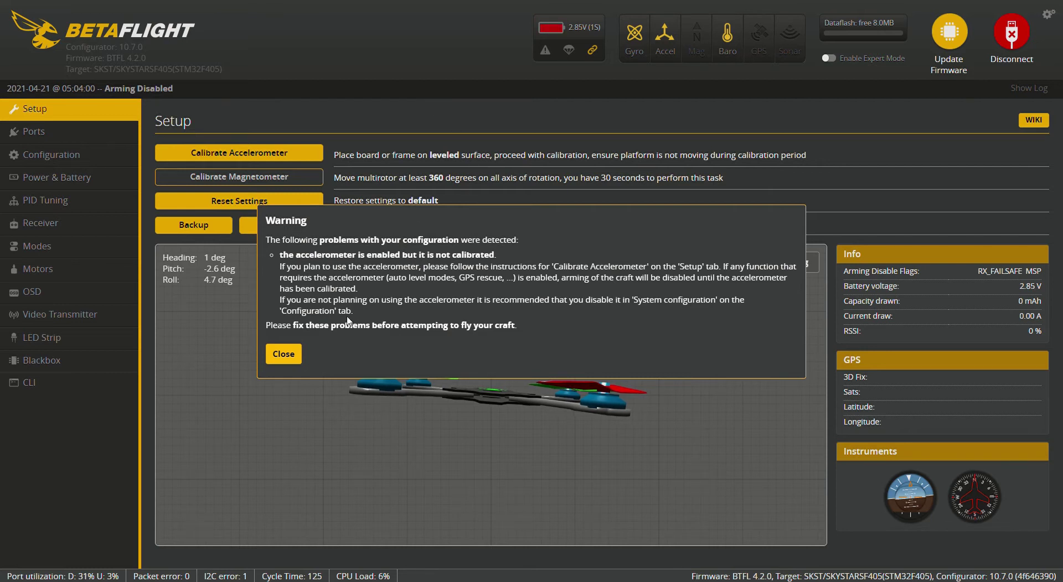
# Close the configuration warning and put the flight controller into bootloader mode with the CLI command bl
pyautogui.click(280, 357)
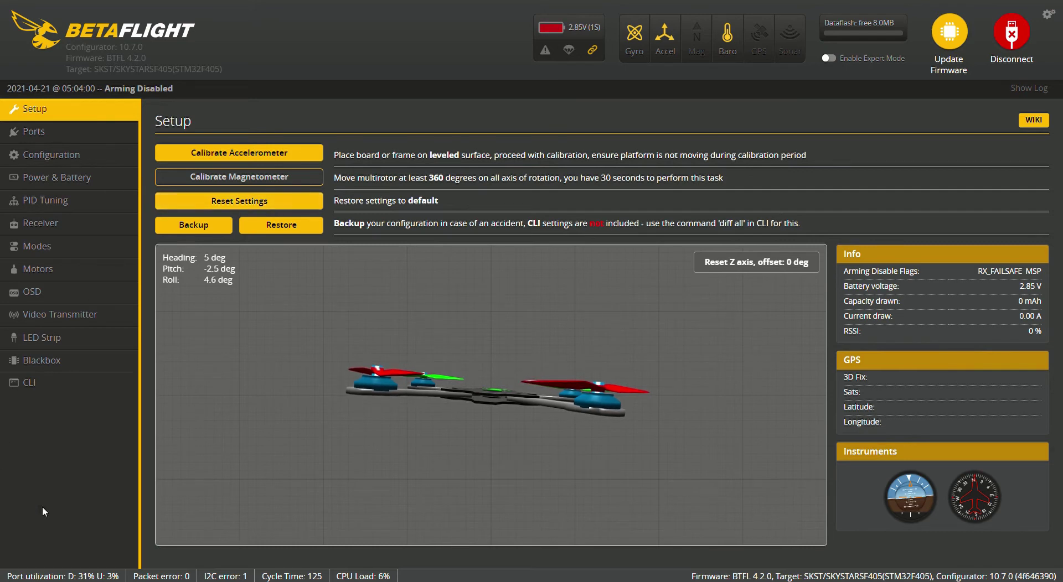
pyautogui.click(48, 385)
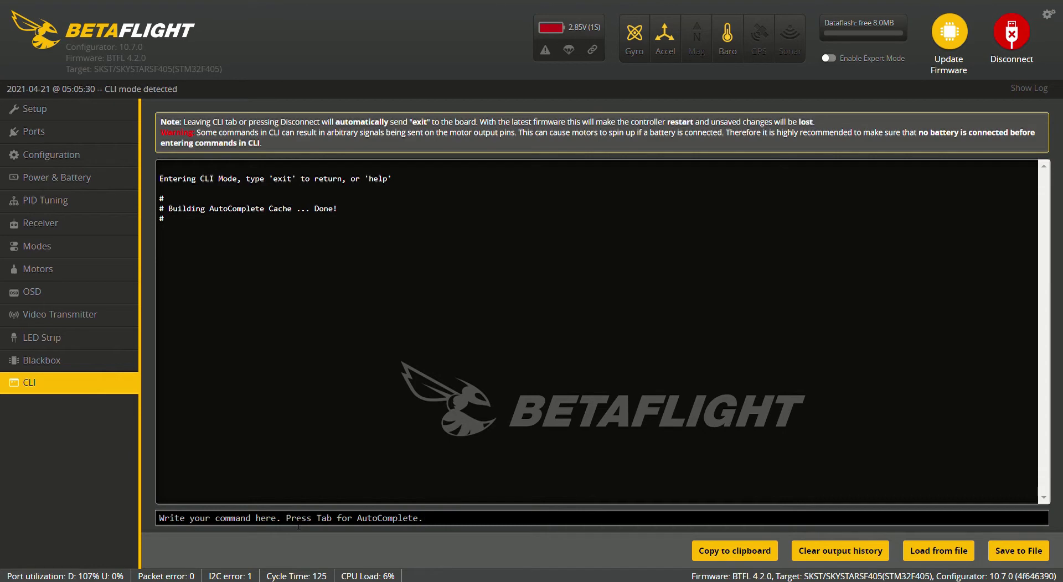
pyautogui.write('bl')
pyautogui.press('Return')
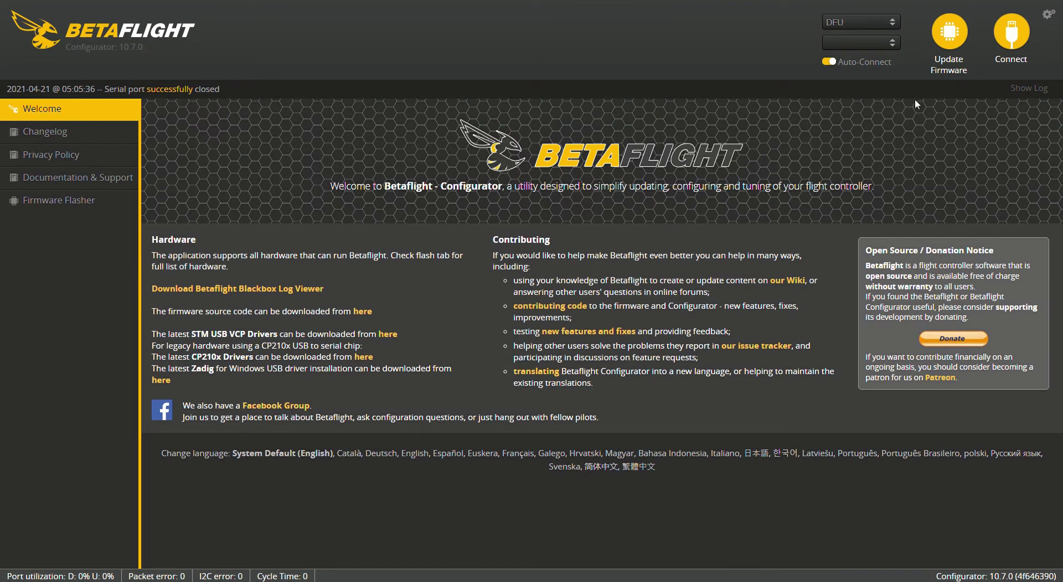
# Load online firmware 4.2.8 for board SKYSTARSF405, using the Release And Release Candidate build type, and flash it to the flight controller
pyautogui.click(952, 42)
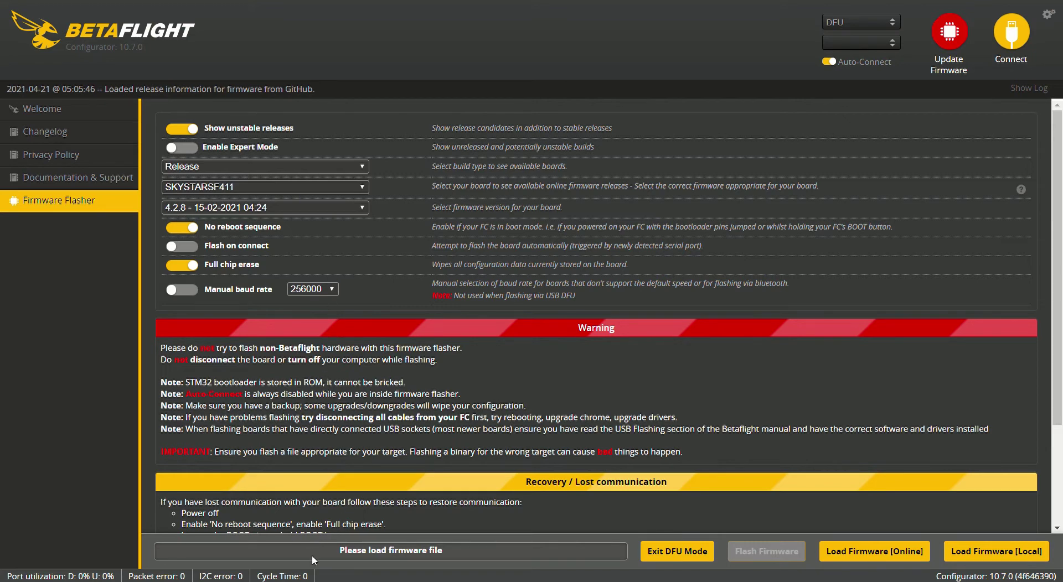
pyautogui.press('Up')
pyautogui.press('Down')
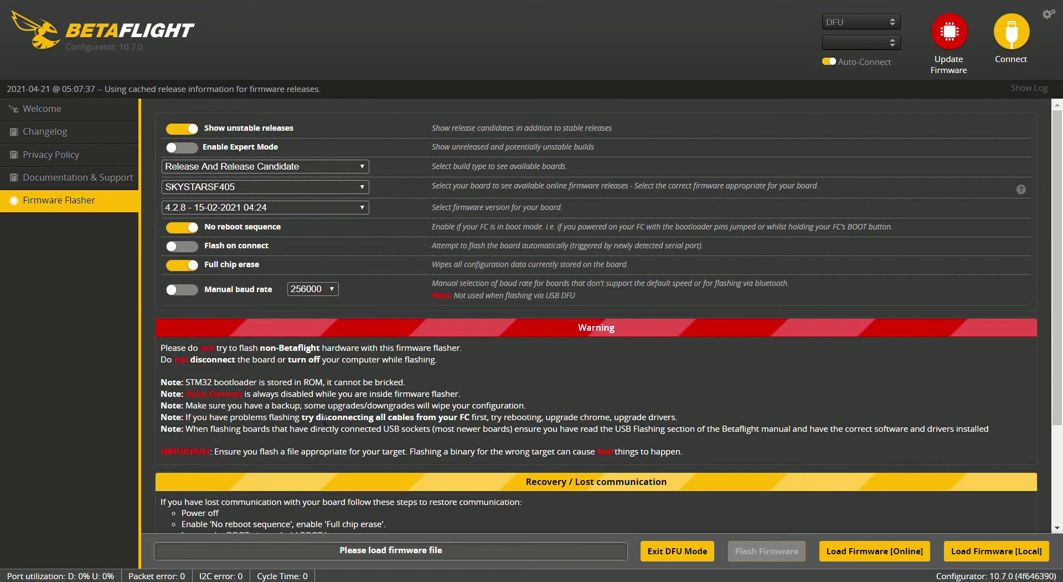
pyautogui.click(891, 555)
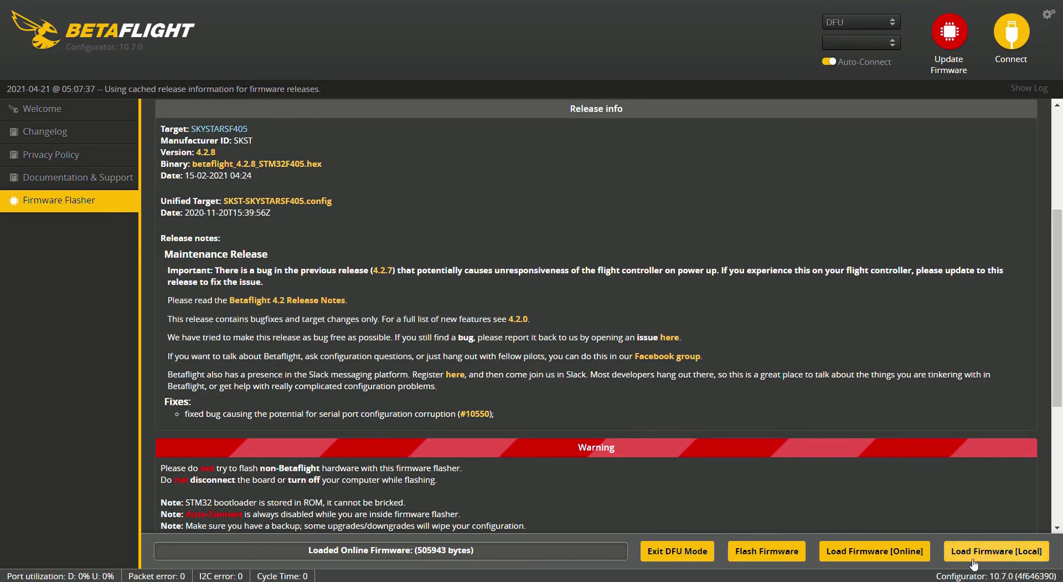
pyautogui.click(773, 553)
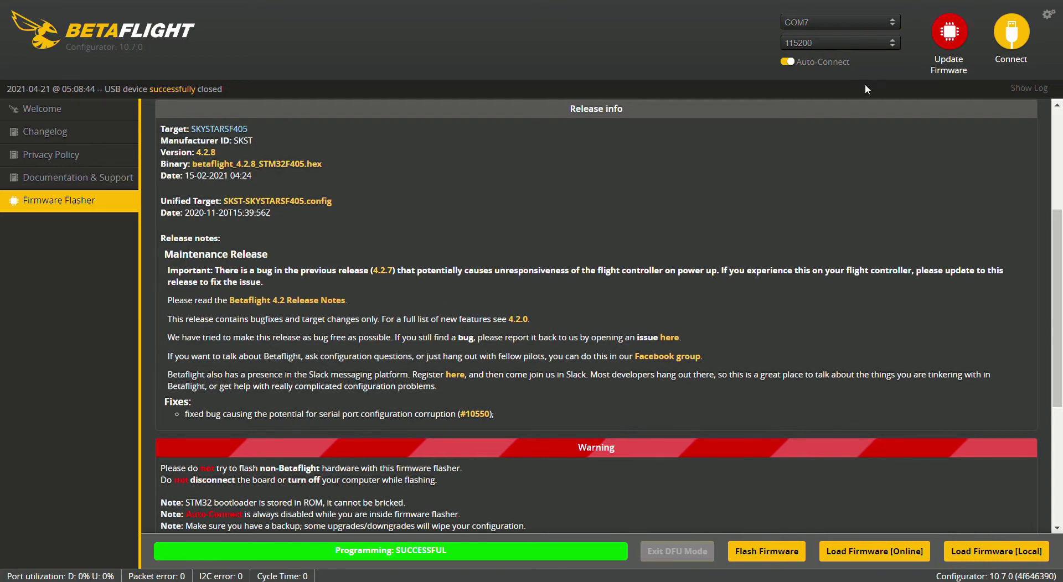
# Connect to the flashed board, apply its custom defaults and calibrate the accelerometer
pyautogui.click(1005, 37)
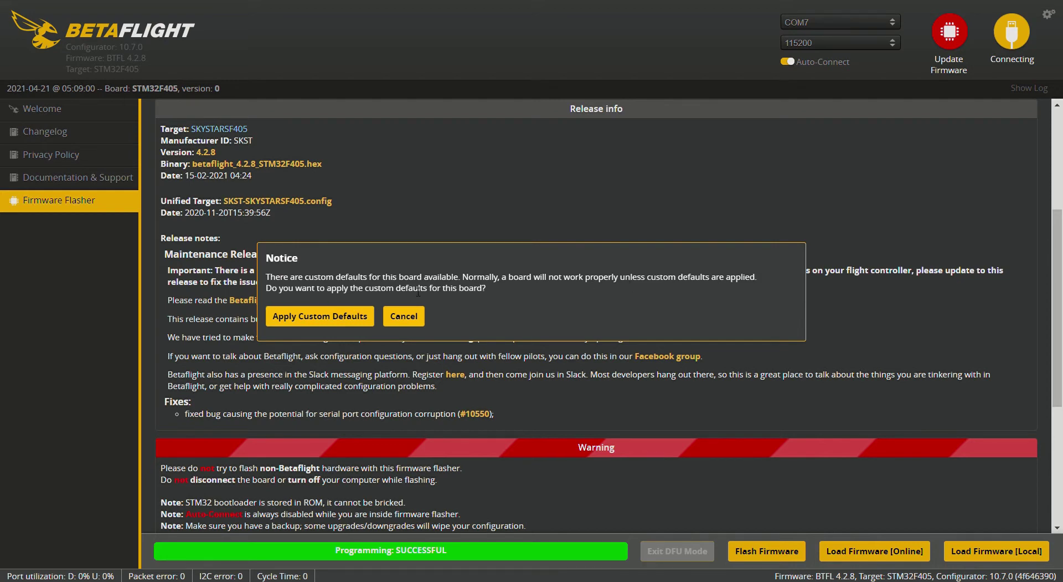
pyautogui.click(336, 318)
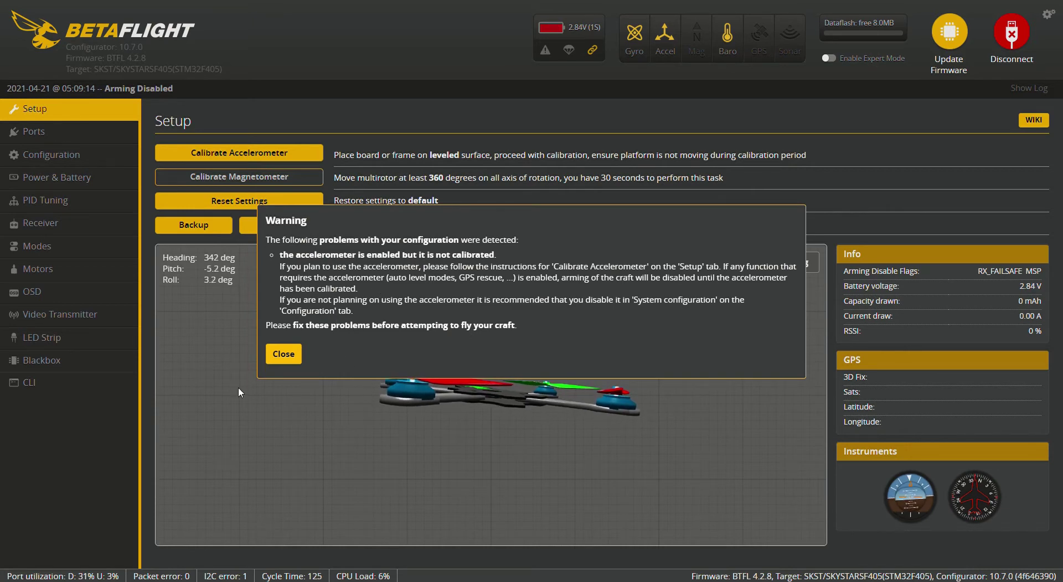
pyautogui.click(281, 355)
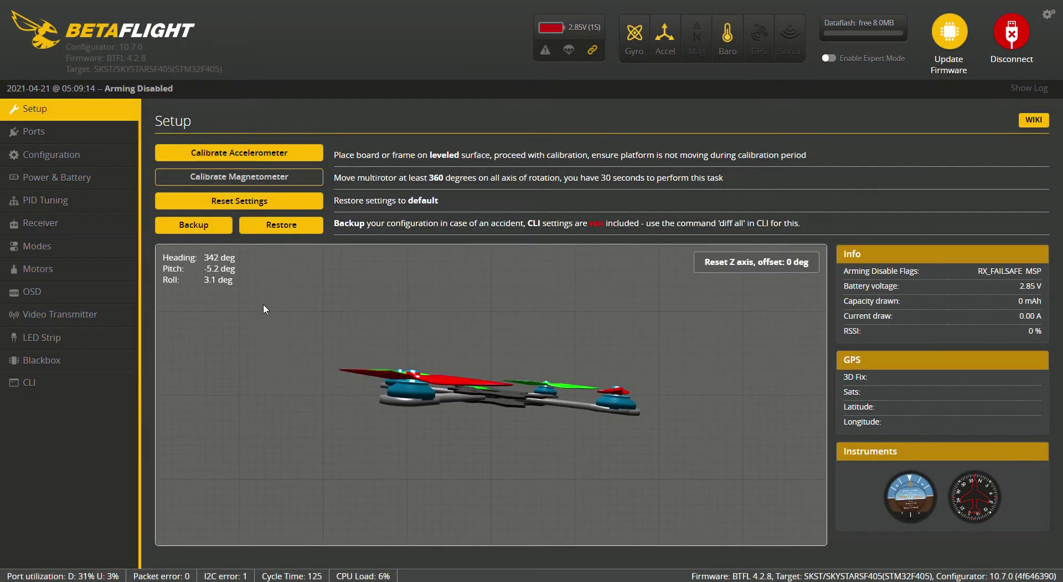
pyautogui.click(247, 157)
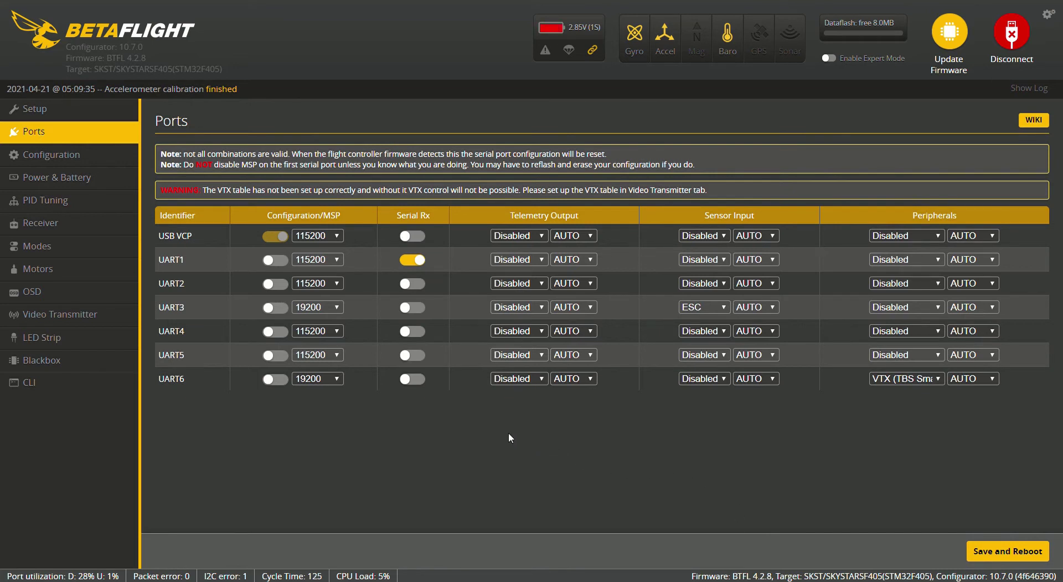
# Enable Serial Rx on UART4, disable it on UART1, and save the ports with a reboot
pyautogui.click(414, 332)
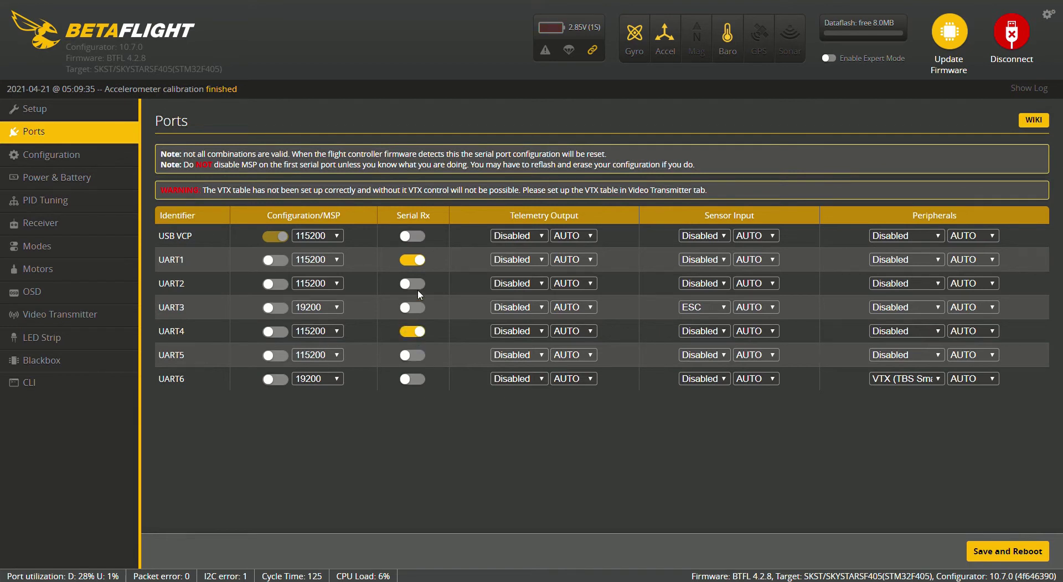
pyautogui.click(417, 260)
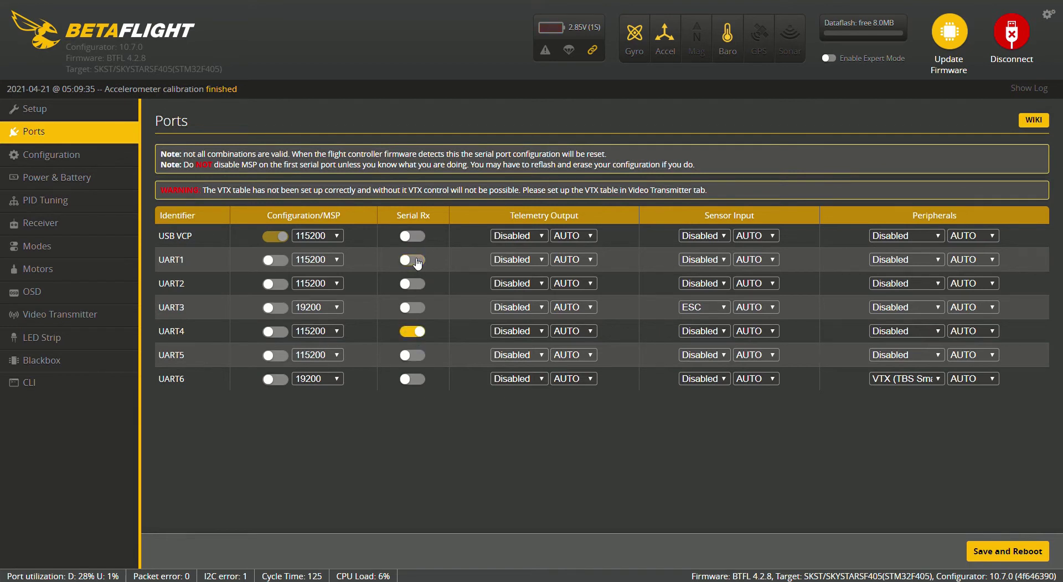
pyautogui.click(1008, 551)
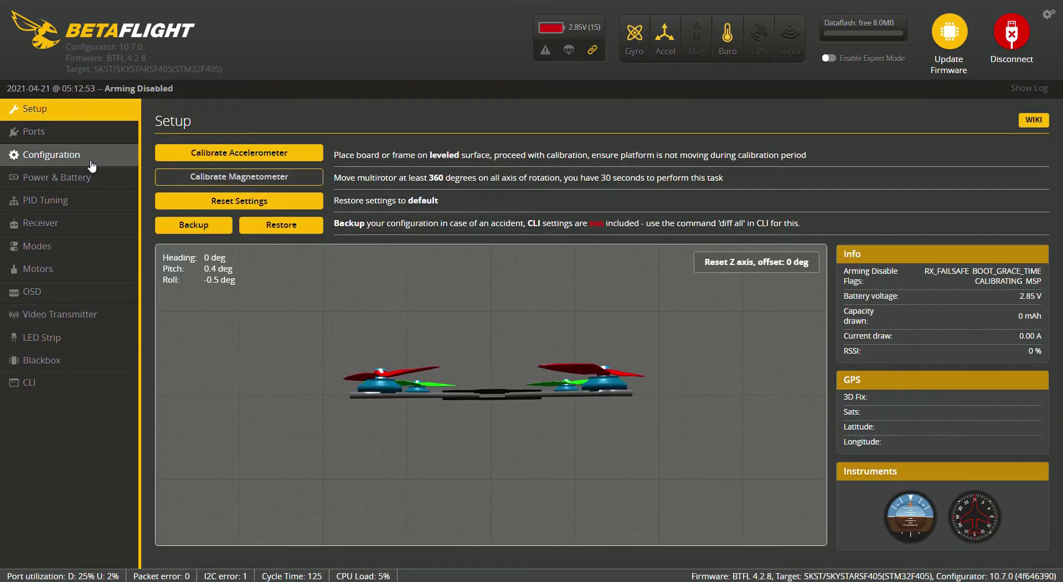
# Set the UART5 sensor input to GPS and the UART6 peripheral to the FrSky OSD option, and save the ports with a reboot
pyautogui.click(91, 166)
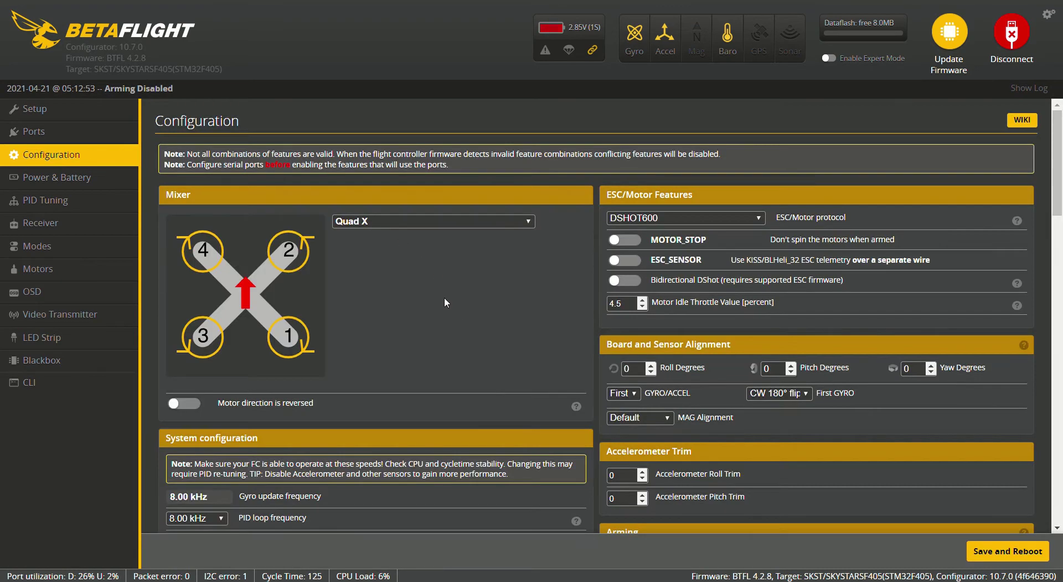
pyautogui.click(38, 131)
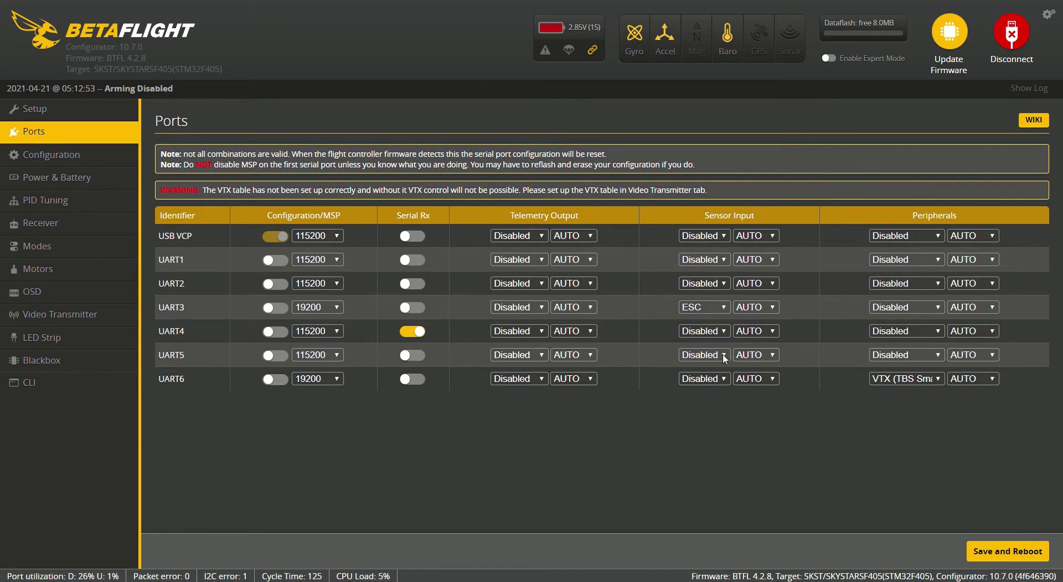
pyautogui.click(713, 398)
pyautogui.click(414, 357)
pyautogui.click(424, 357)
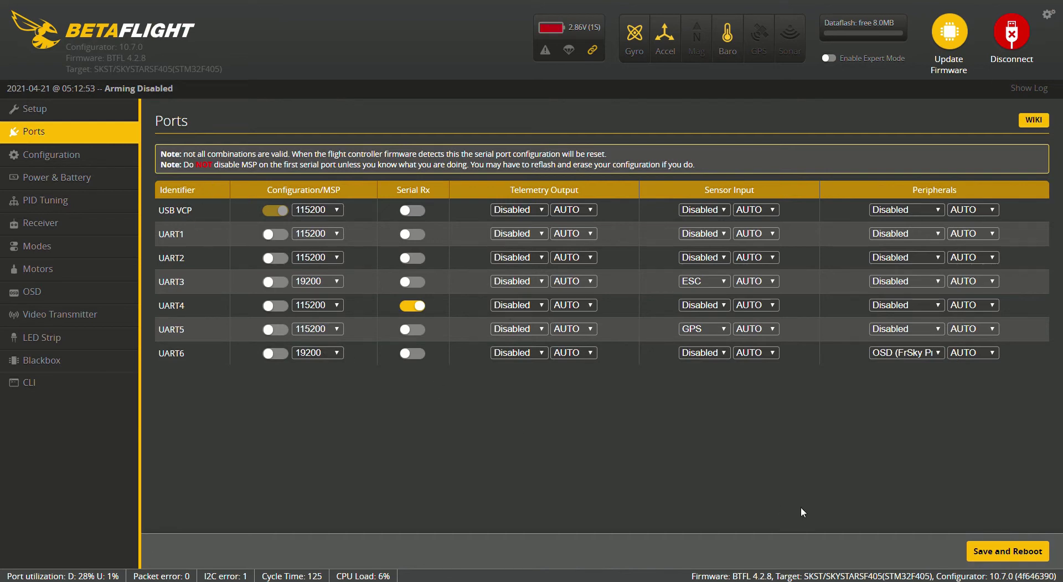
pyautogui.click(986, 551)
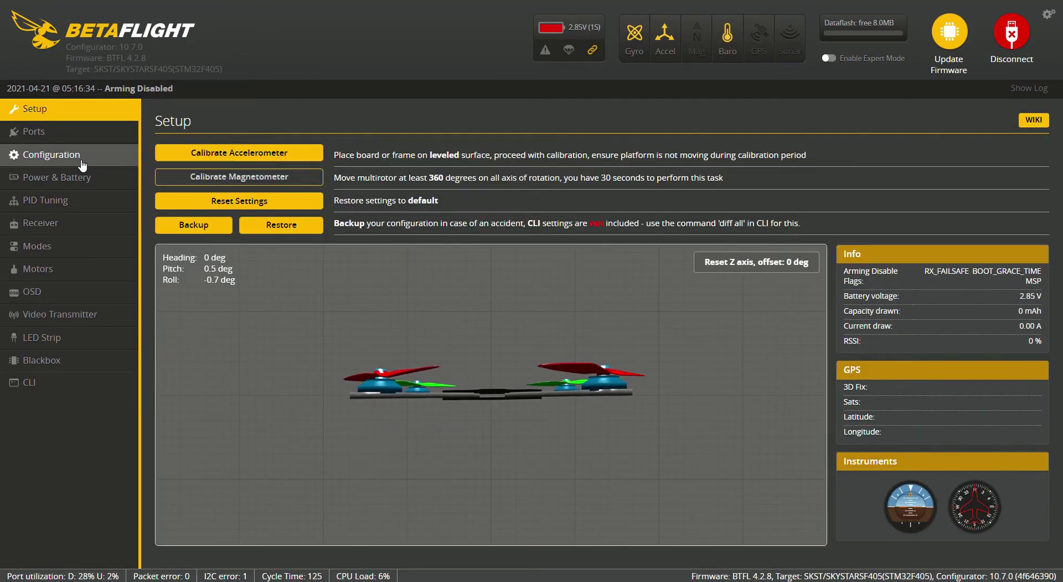
# Switch off the accelerometer, barometer and magnetometer in the system configuration, and check the receiver and other feature settings
pyautogui.click(97, 161)
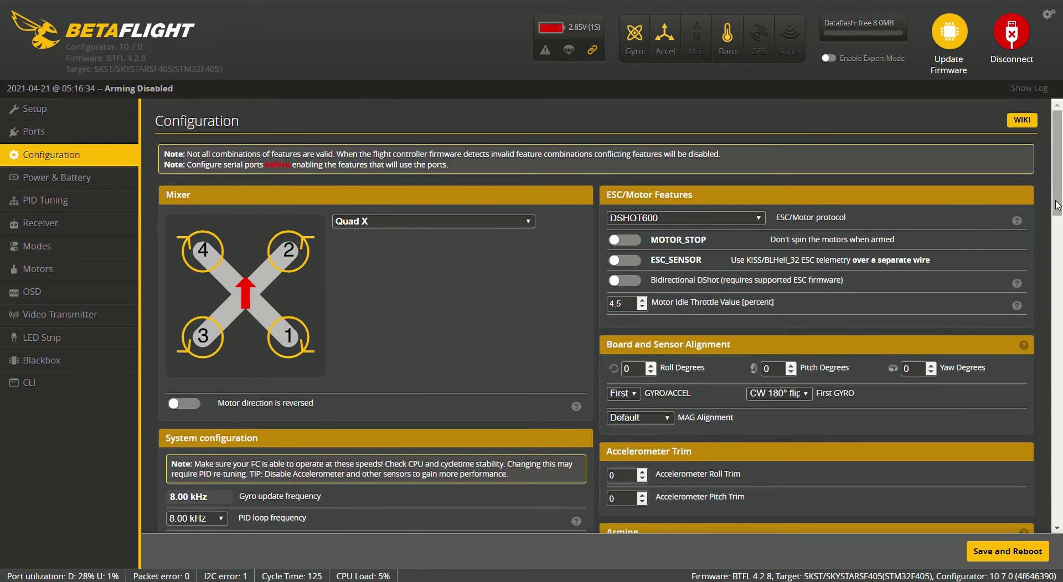
pyautogui.moveTo(1059, 208); pyautogui.dragTo(1061, 267)
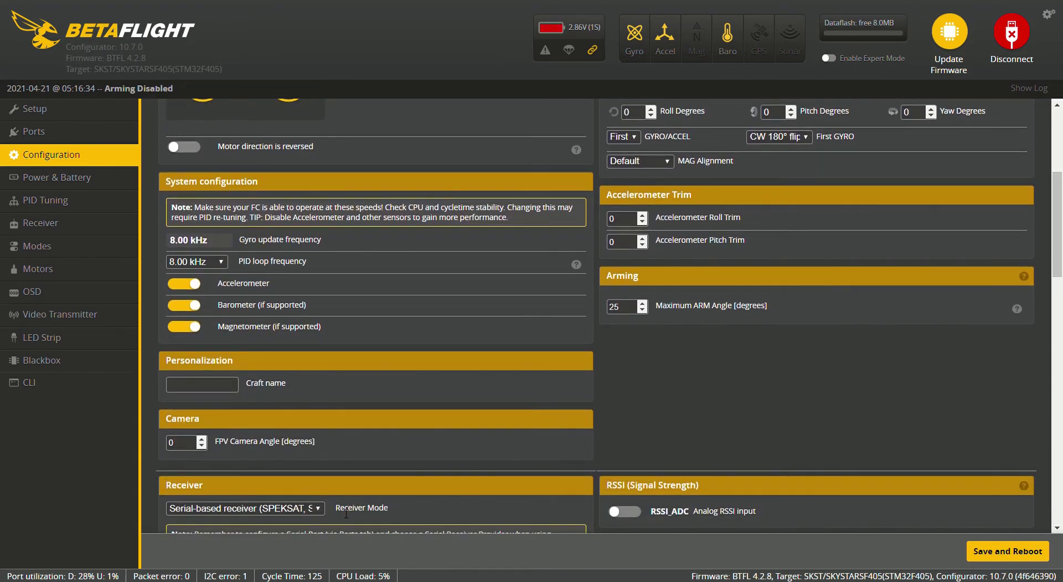
pyautogui.click(189, 285)
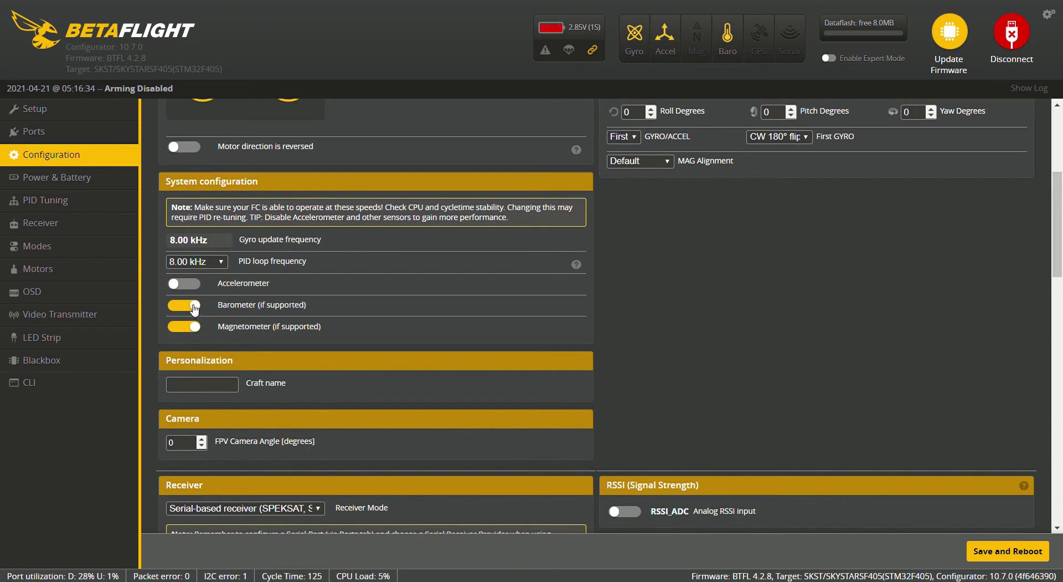
pyautogui.click(191, 306)
pyautogui.click(190, 327)
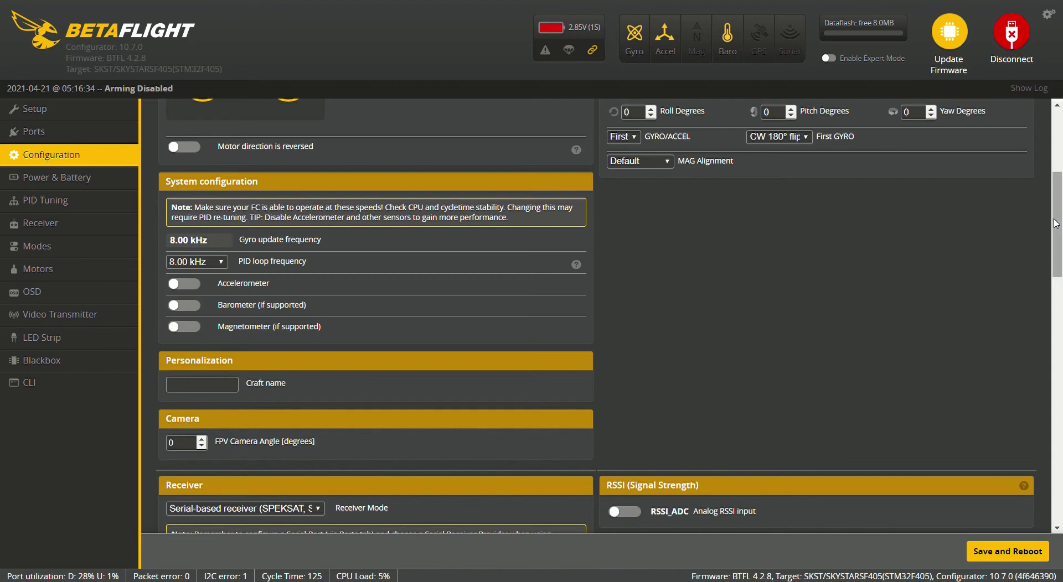
pyautogui.moveTo(1059, 219); pyautogui.dragTo(1060, 291)
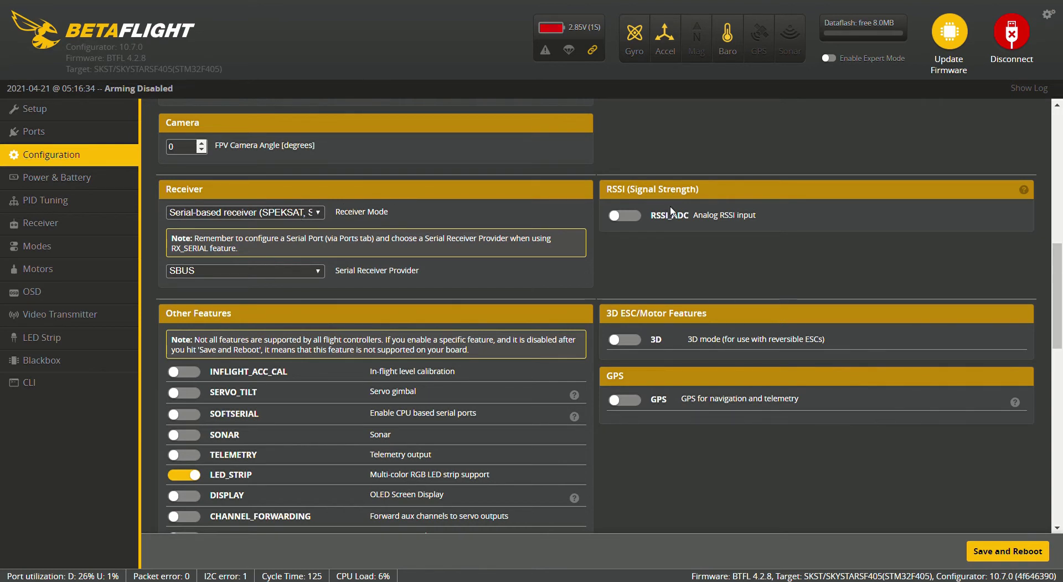
pyautogui.moveTo(1057, 290); pyautogui.dragTo(1061, 170)
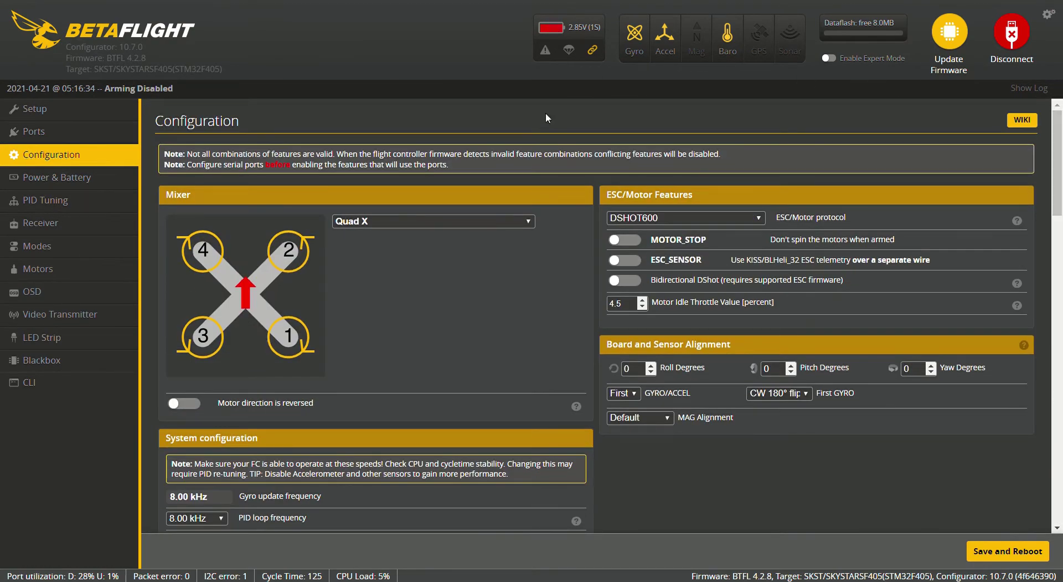
# Review the power and battery settings, the PID profile, rateprofile and filter settings, and the receiver channel settings
pyautogui.click(88, 188)
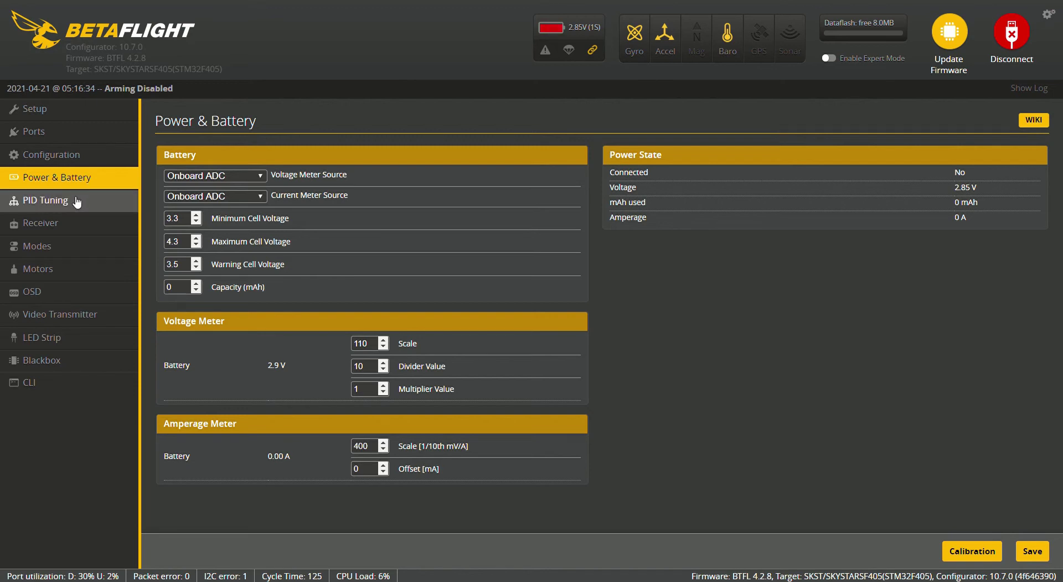
pyautogui.click(77, 202)
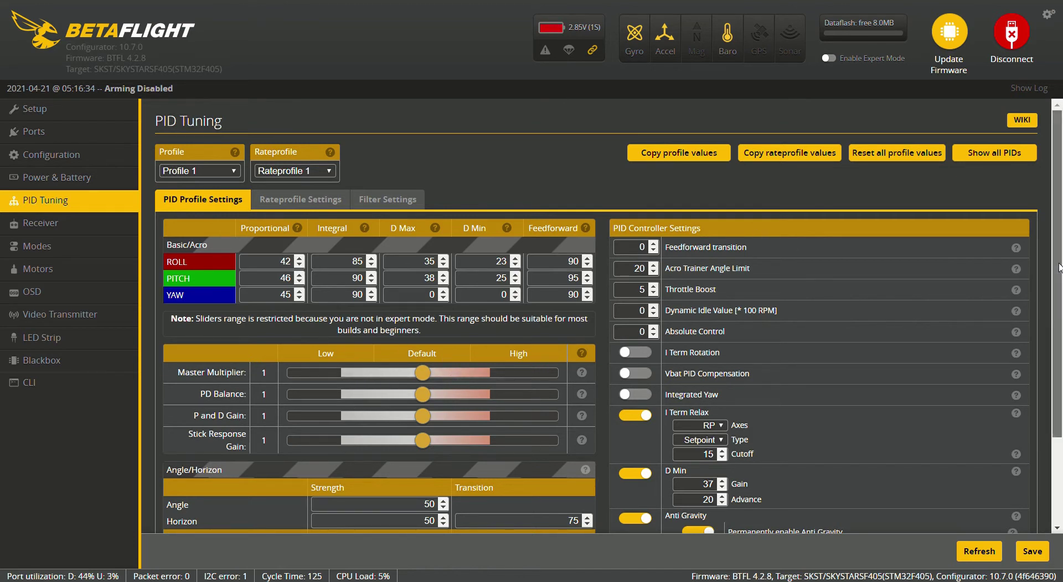
pyautogui.scroll(-2, 1057, 255)
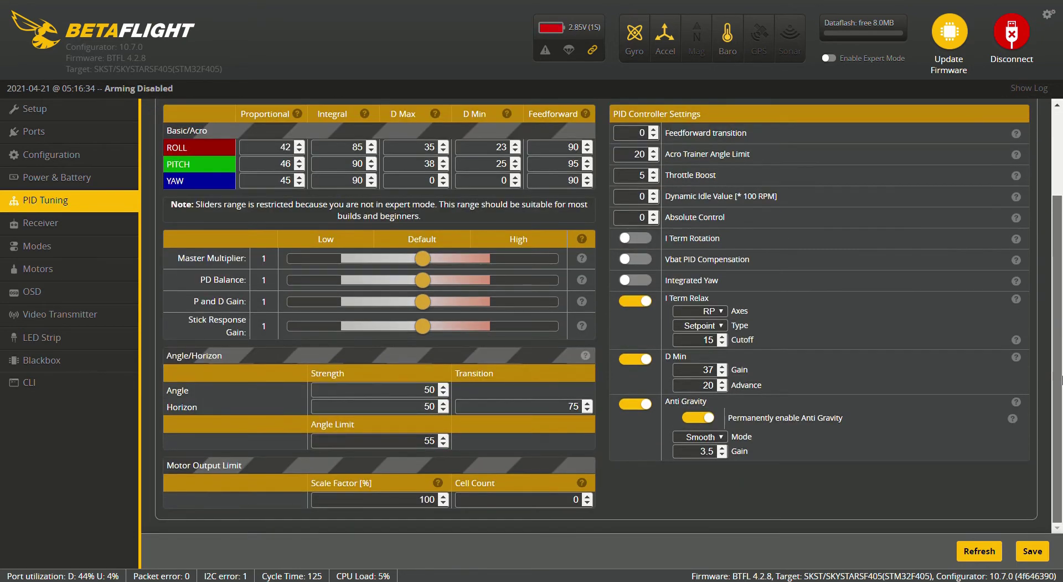
pyautogui.scroll(2, 1060, 352)
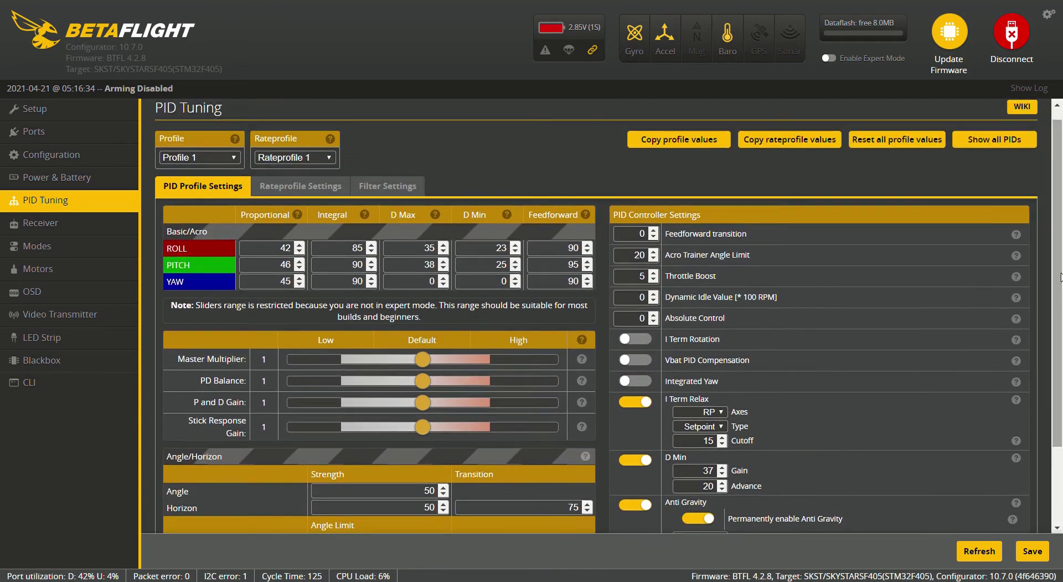
pyautogui.click(295, 187)
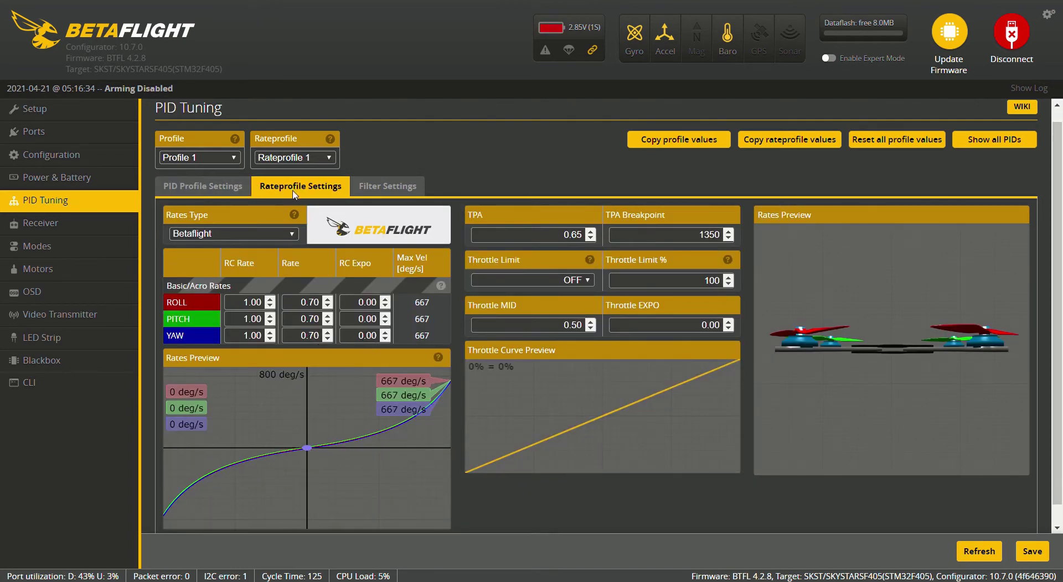
pyautogui.click(379, 188)
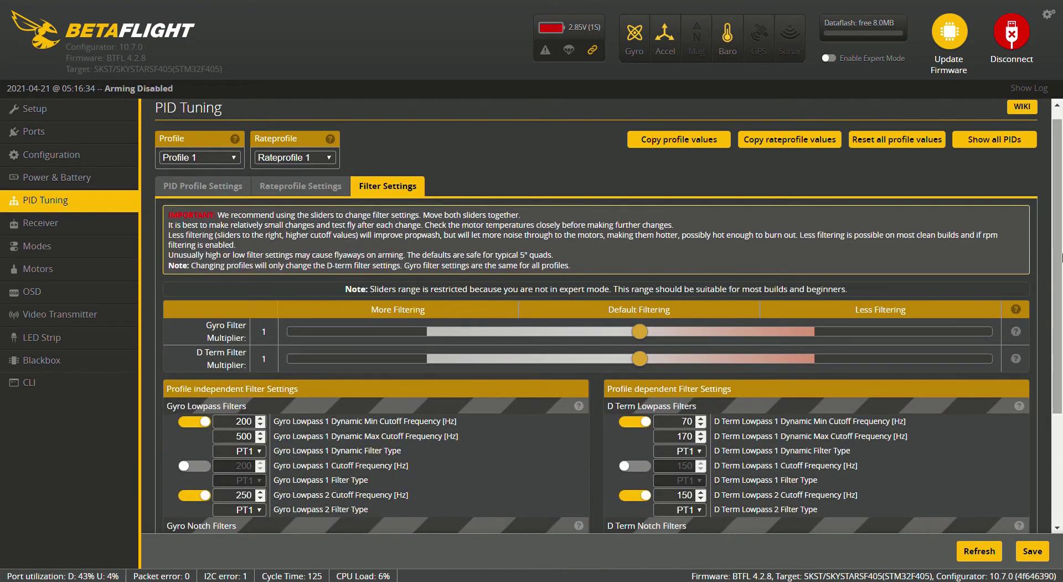
pyautogui.scroll(-3, 1061, 414)
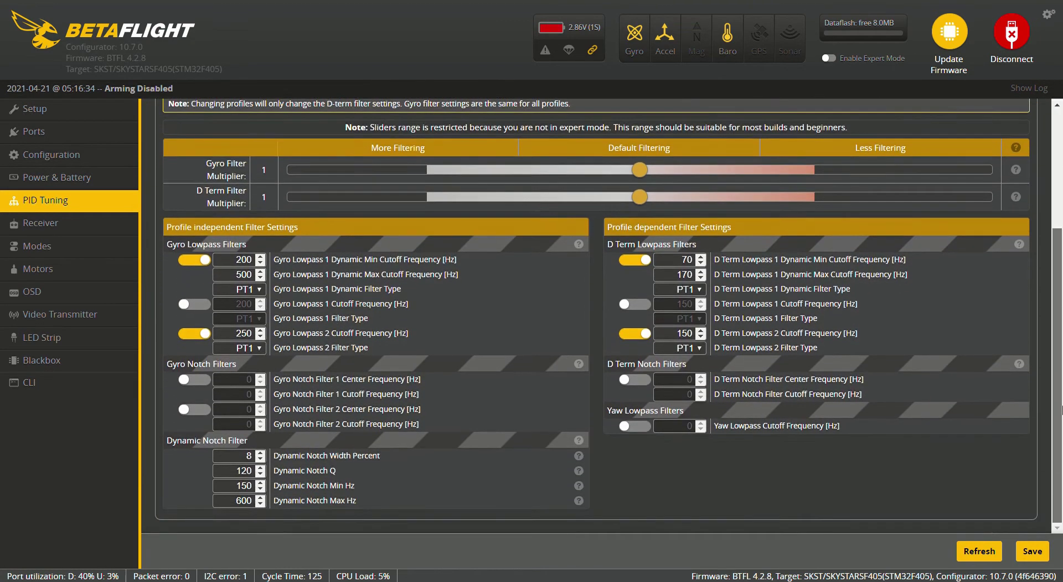
pyautogui.scroll(3, 1061, 216)
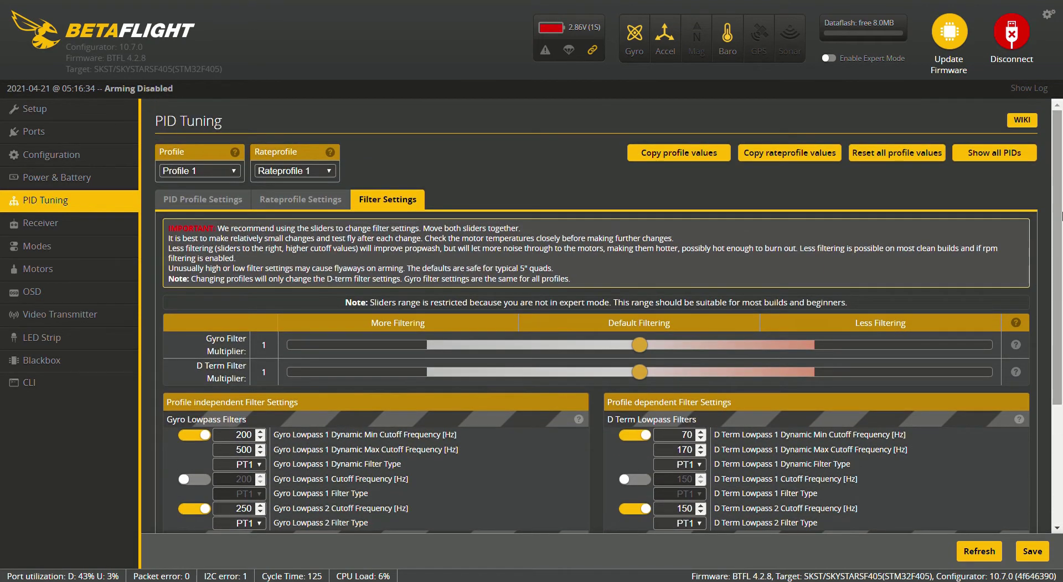
pyautogui.click(36, 224)
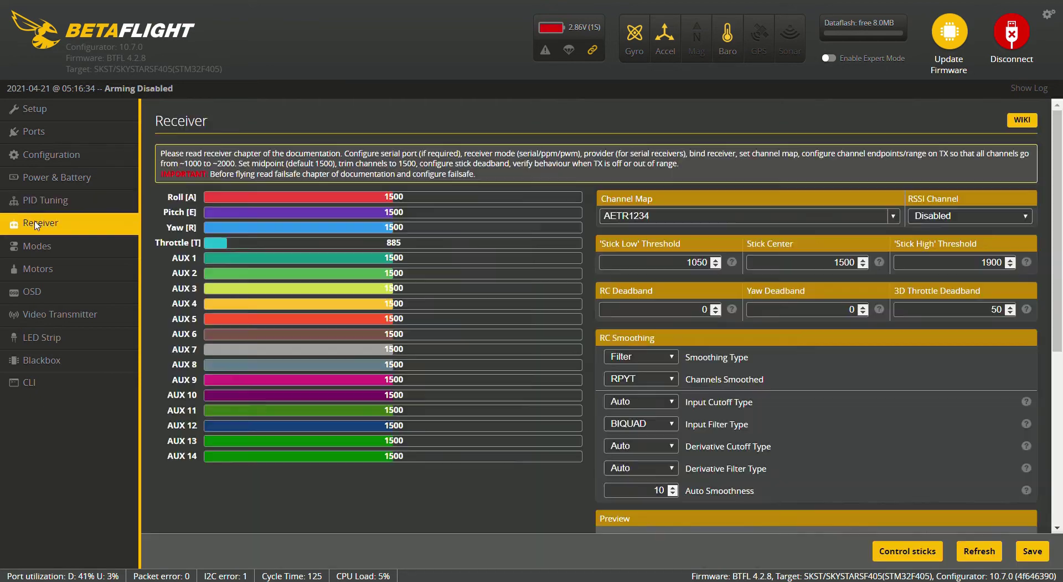
# Assign the ARM mode to AUX 1 with a range of 1300 to 2100, and save the modes
pyautogui.click(69, 254)
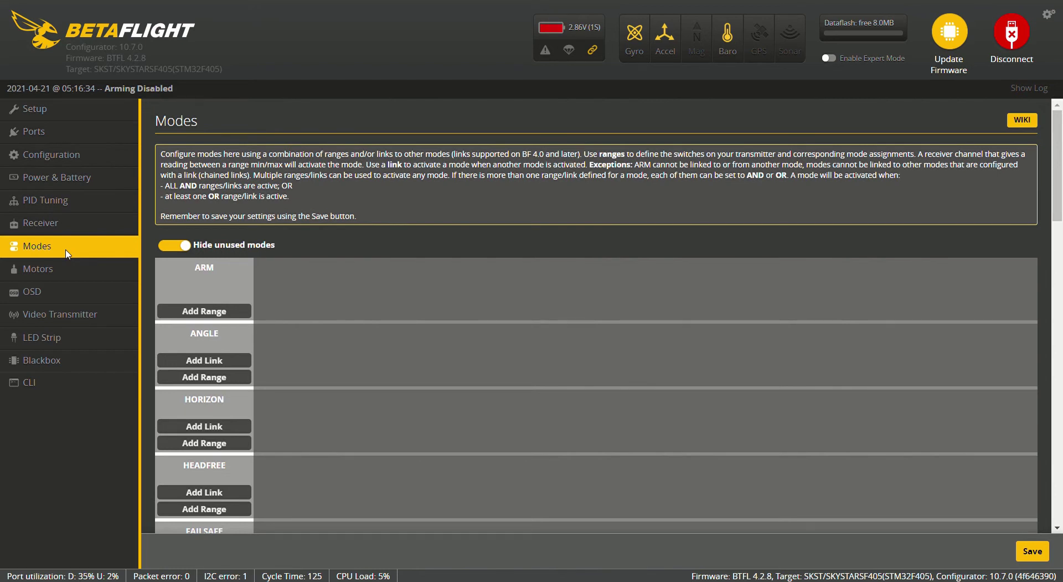
pyautogui.click(198, 312)
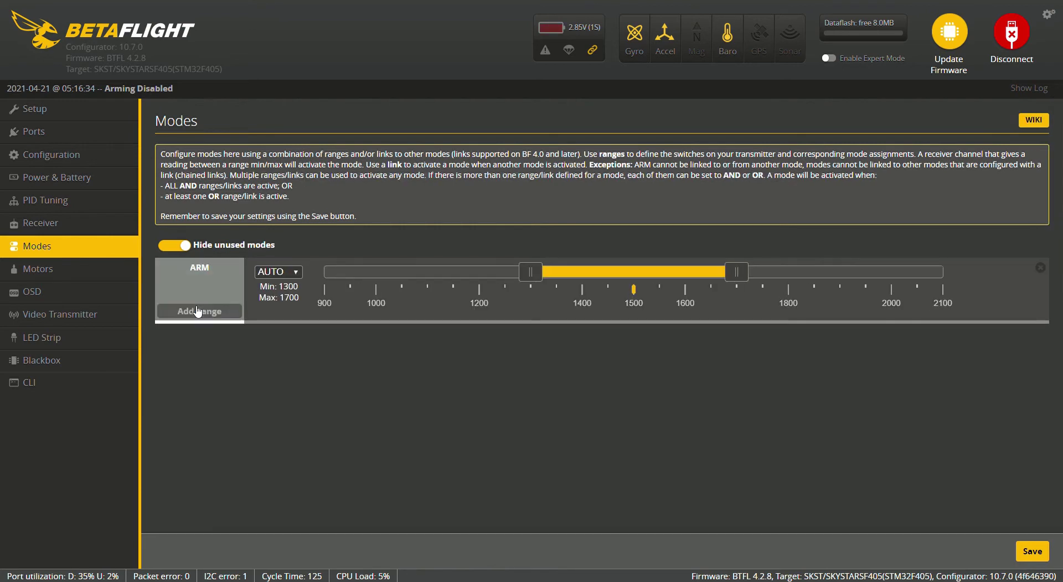
pyautogui.click(301, 269)
pyautogui.click(283, 304)
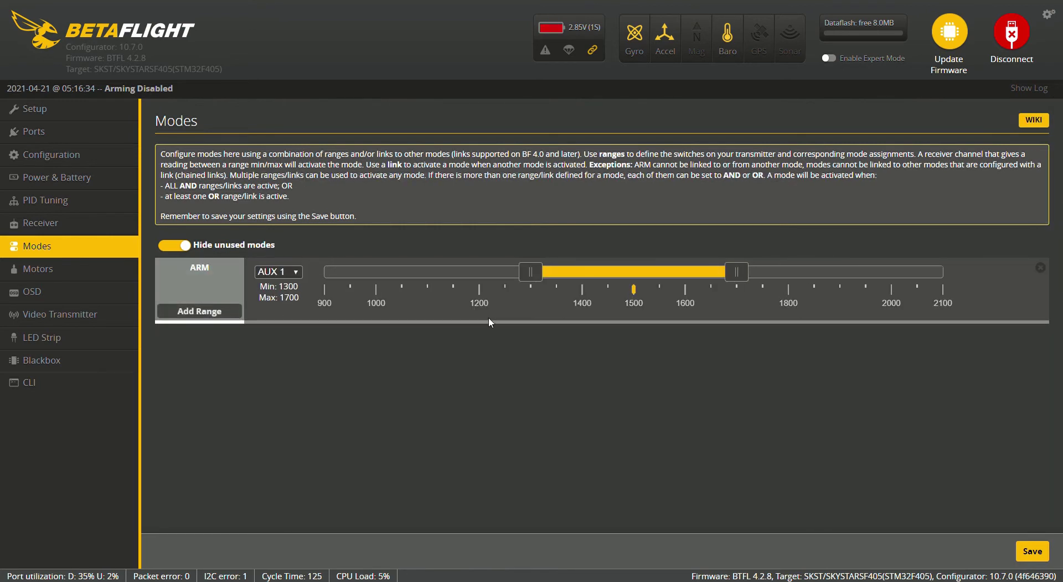
pyautogui.moveTo(736, 272); pyautogui.dragTo(966, 268)
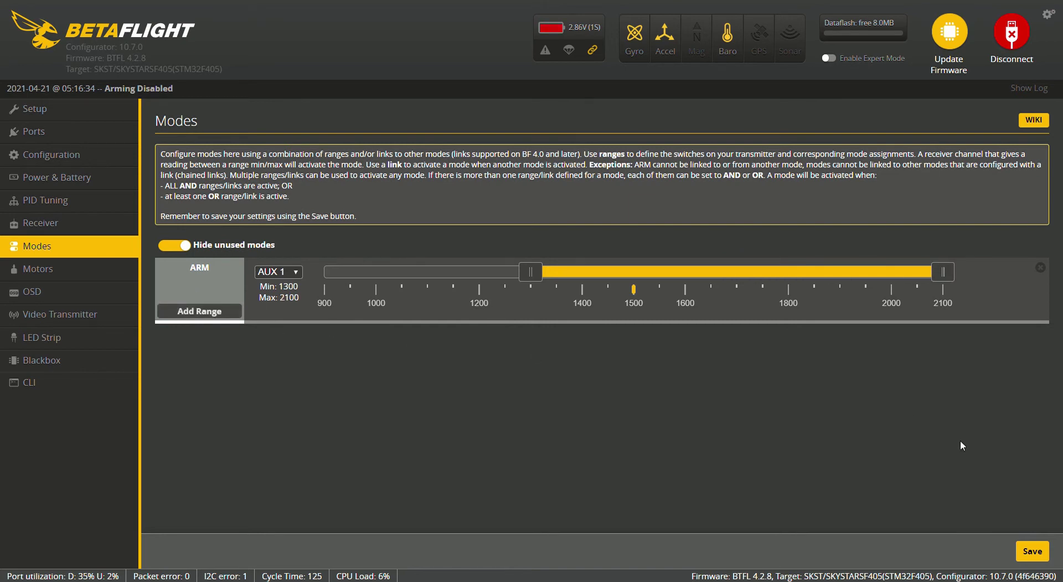
pyautogui.click(1032, 551)
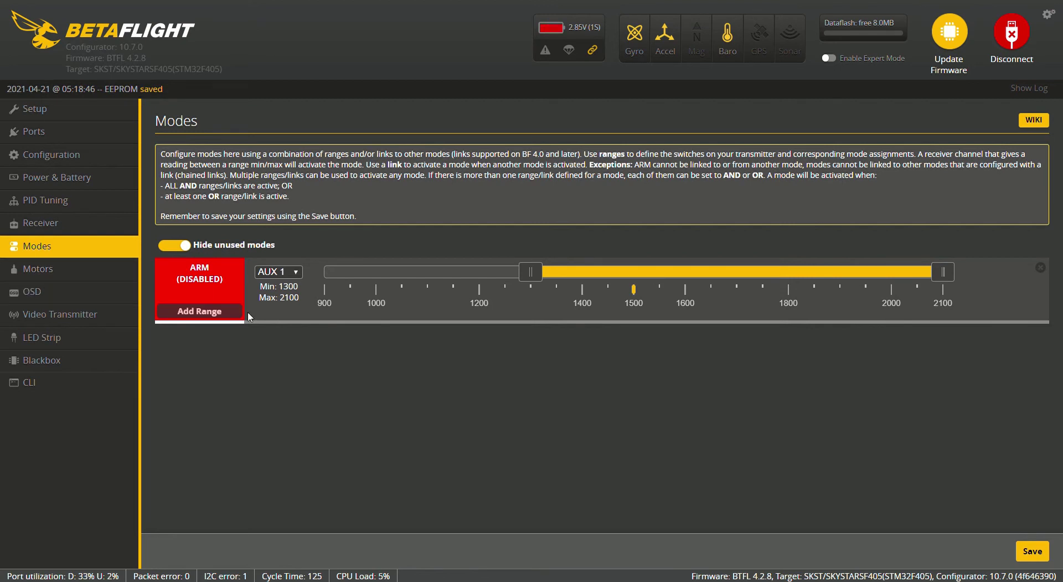
# Show the unused modes and look through the full list of available flight modes
pyautogui.click(176, 247)
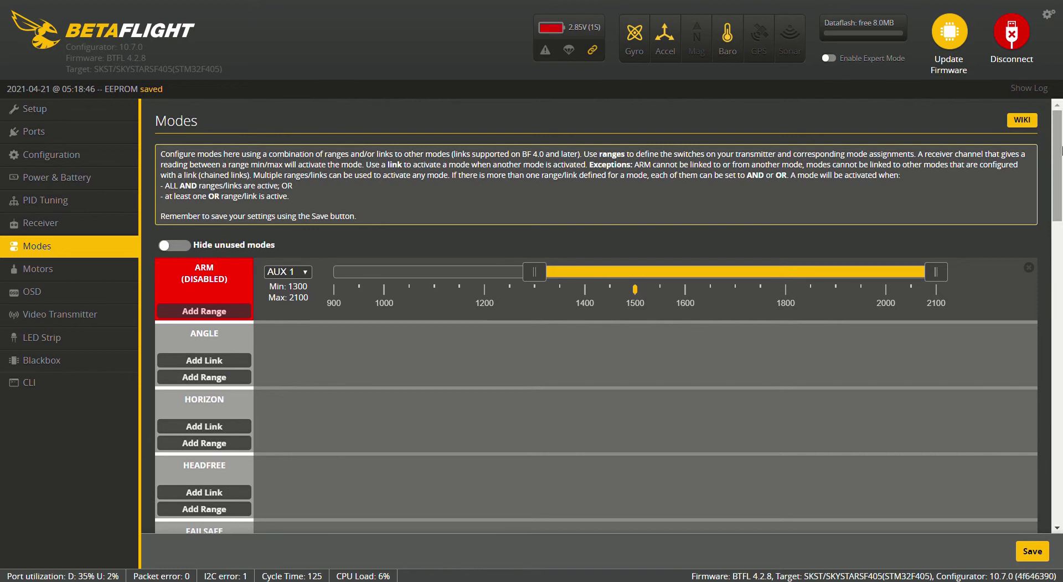
pyautogui.moveTo(1057, 149)
pyautogui.mouseDown()
pyautogui.moveTo(1061, 487)
pyautogui.moveTo(986, 532)
pyautogui.moveTo(1053, 538)
pyautogui.mouseUp()
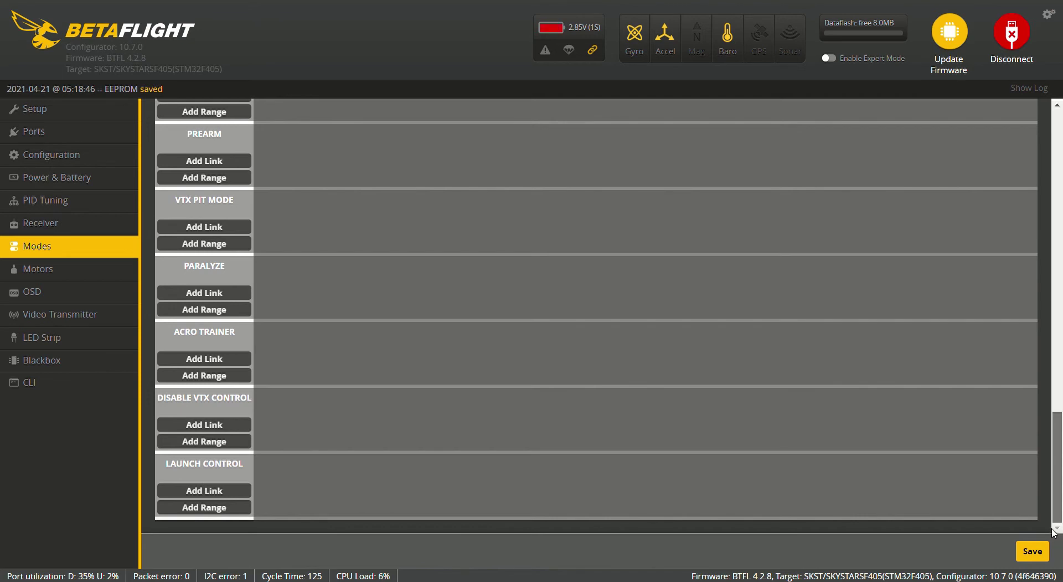
pyautogui.scroll(2, 1042, 449)
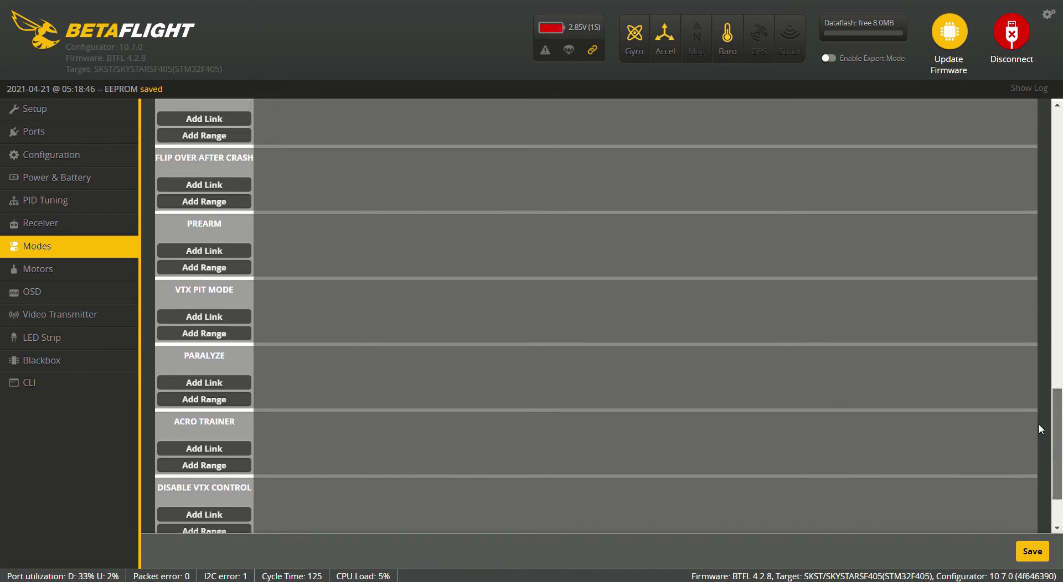
pyautogui.scroll(4, 1038, 422)
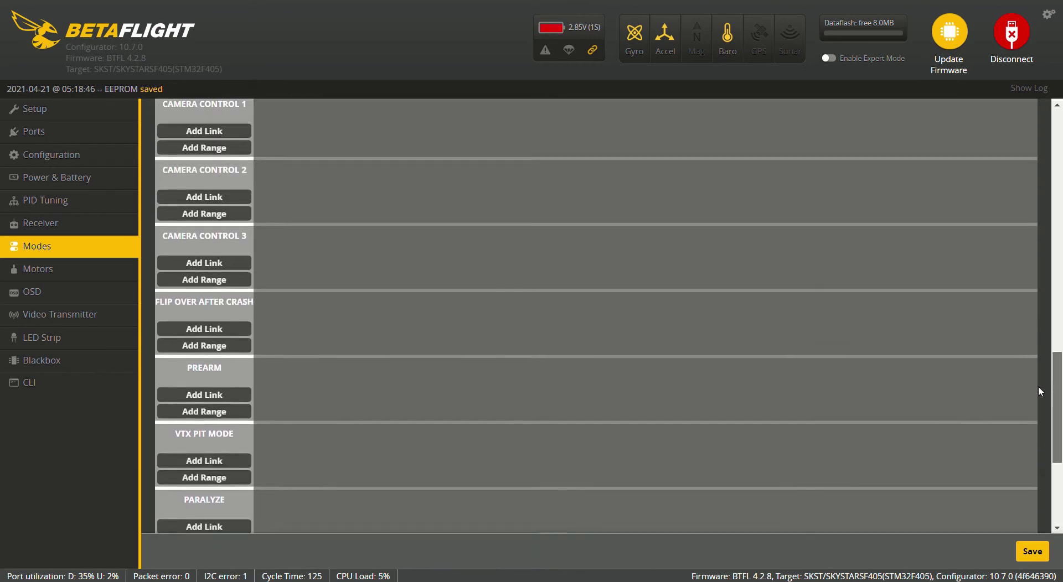
pyautogui.scroll(6, 1037, 376)
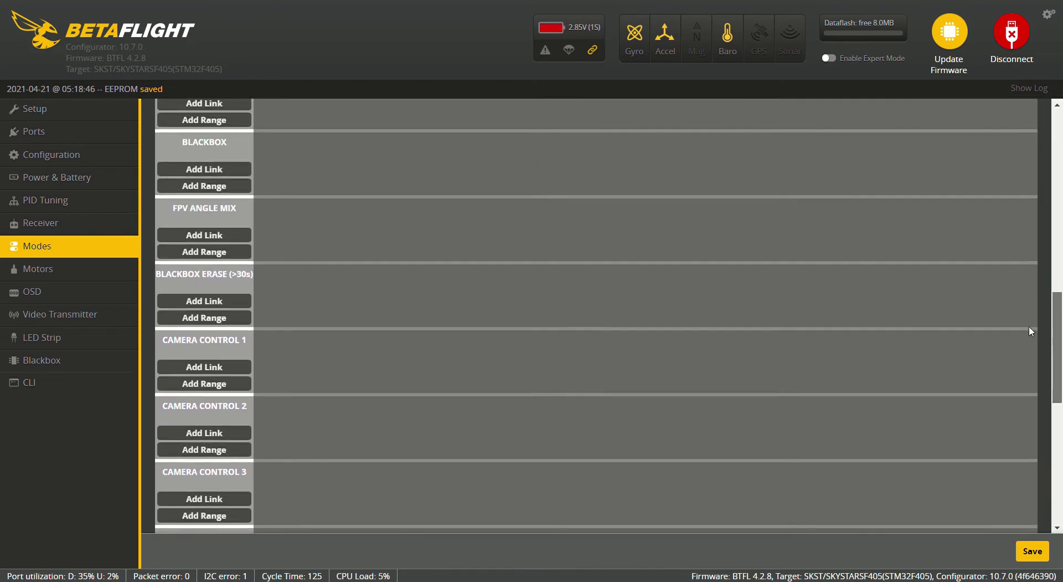
pyautogui.scroll(5, 1027, 315)
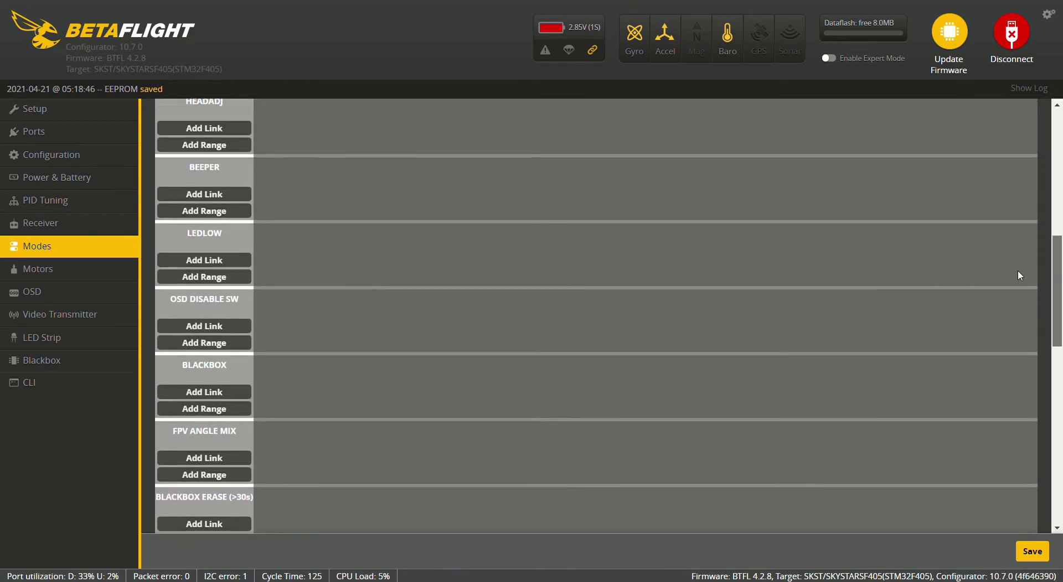
pyautogui.scroll(8, 1017, 262)
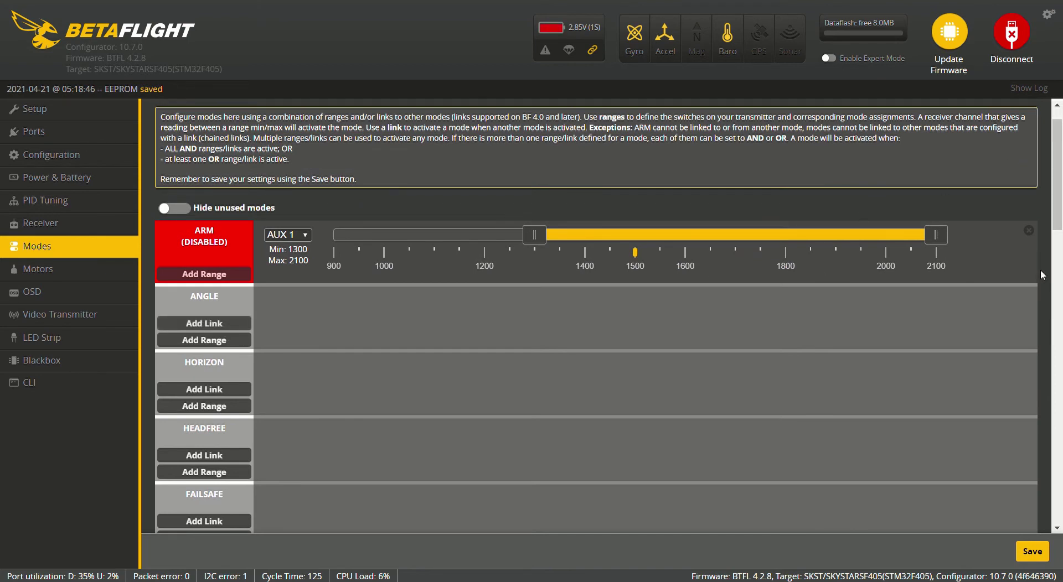
pyautogui.scroll(-1, 1058, 224)
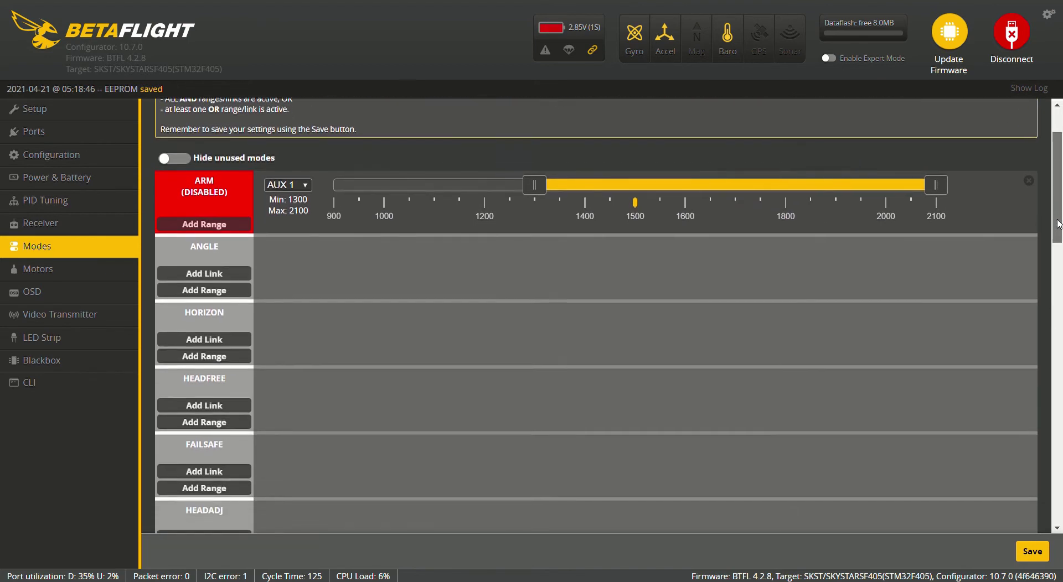
pyautogui.moveTo(1059, 224)
pyautogui.mouseDown()
pyautogui.moveTo(1062, 503)
pyautogui.moveTo(1061, 210)
pyautogui.moveTo(1058, 495)
pyautogui.mouseUp()
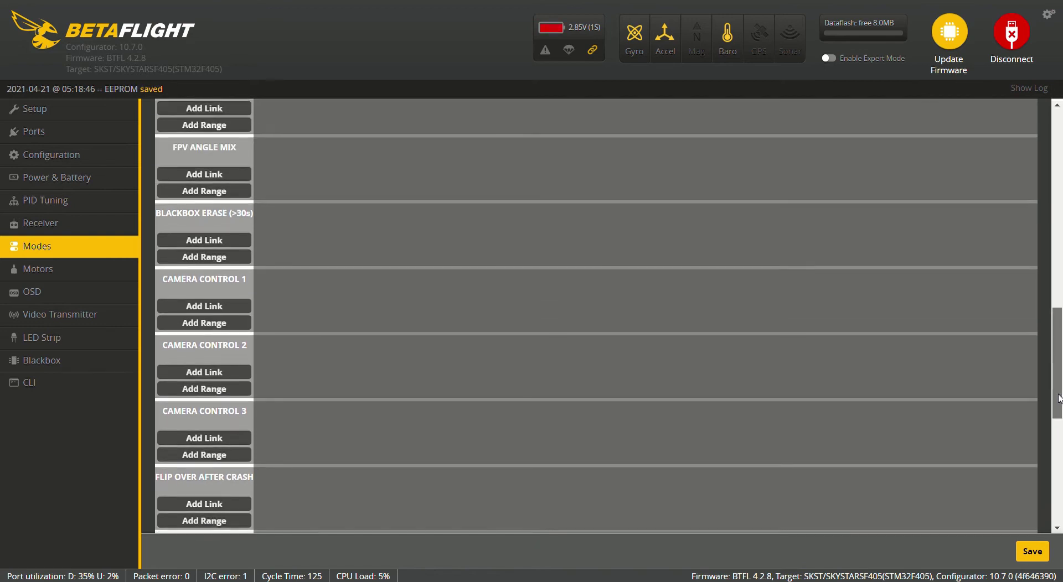
pyautogui.moveTo(1059, 397)
pyautogui.mouseDown()
pyautogui.moveTo(1058, 156)
pyautogui.moveTo(1058, 331)
pyautogui.mouseUp()
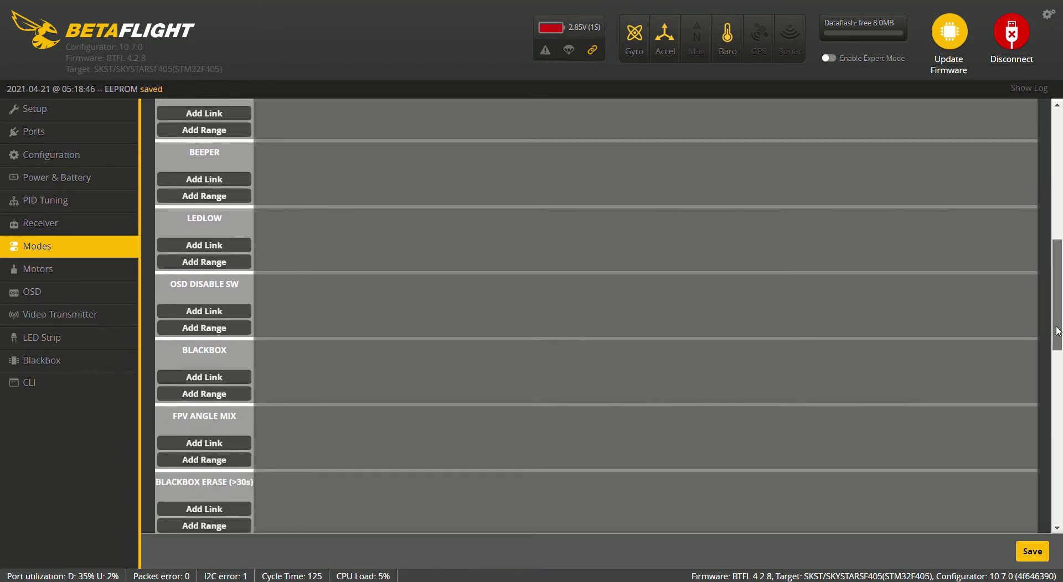
# Add a range of 1300 to 1700 on AUX 2 for FPV ANGLE MIX, without any mode link
pyautogui.click(210, 447)
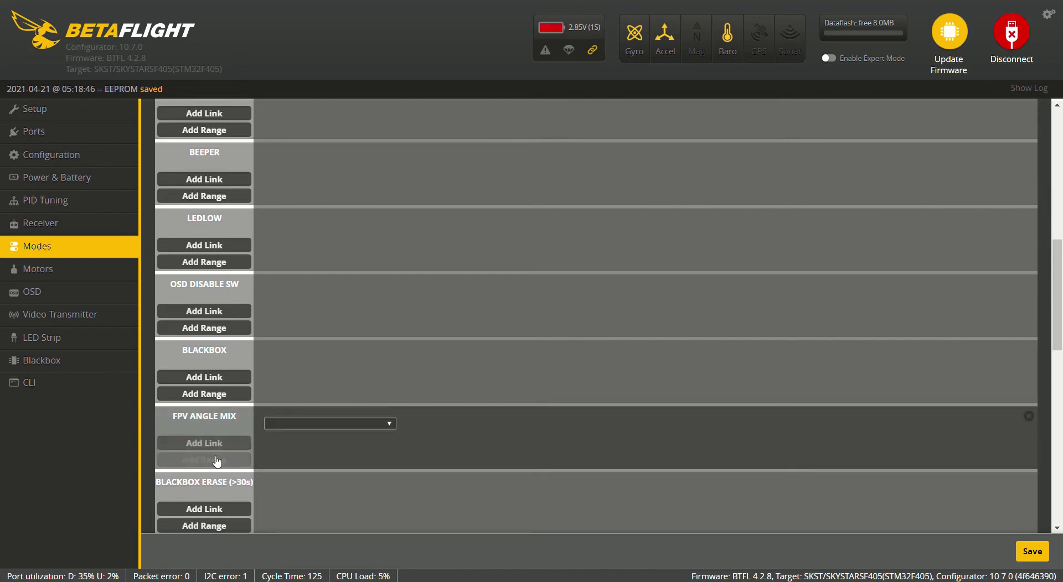
pyautogui.click(213, 460)
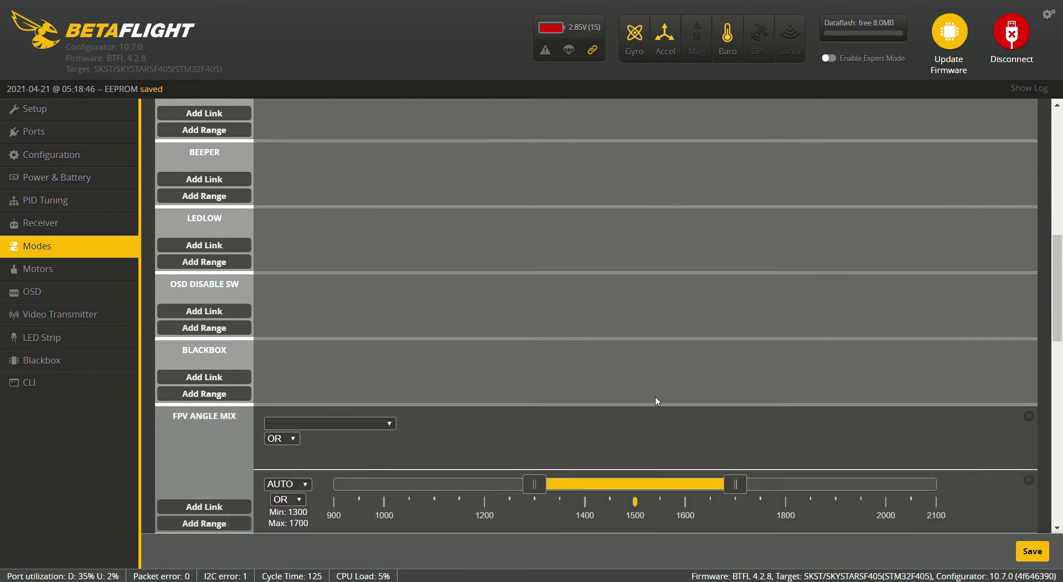
pyautogui.click(1029, 416)
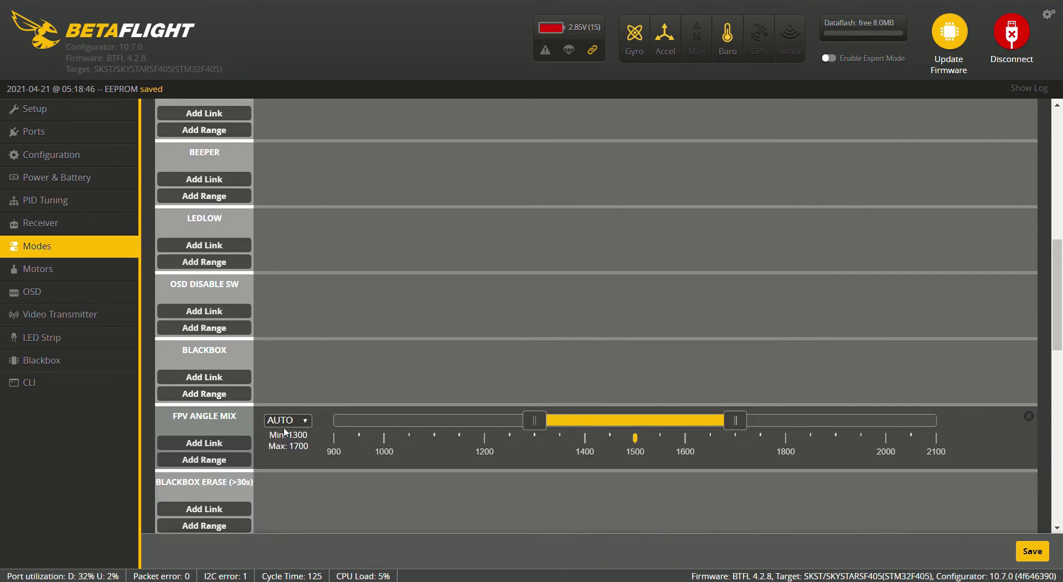
pyautogui.click(284, 140)
# Assign the BEEPER mode to AUX 3 with a range of 1600 to 2100, and save the modes
pyautogui.click(213, 198)
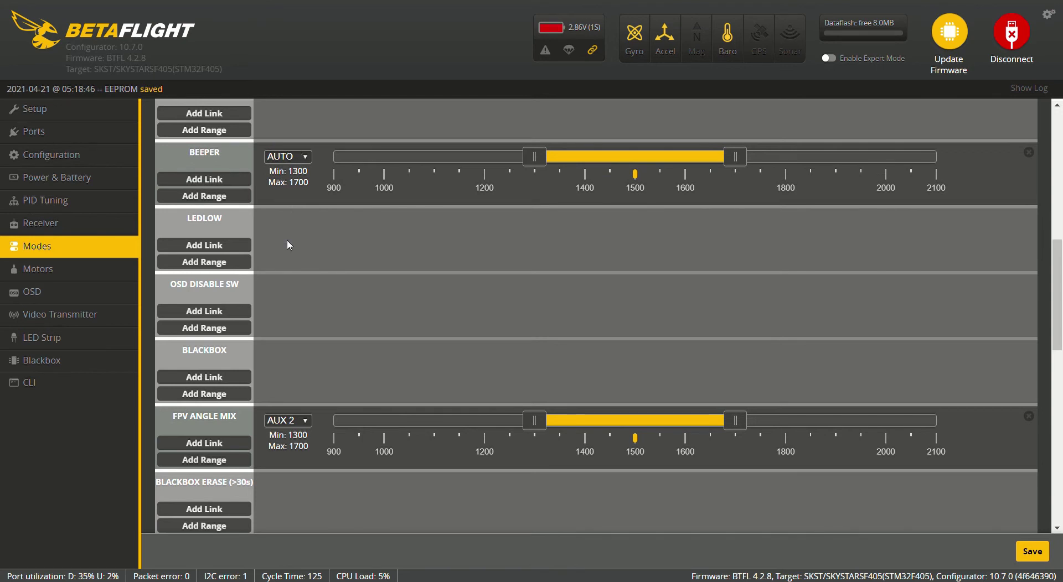
pyautogui.moveTo(739, 155); pyautogui.dragTo(946, 157)
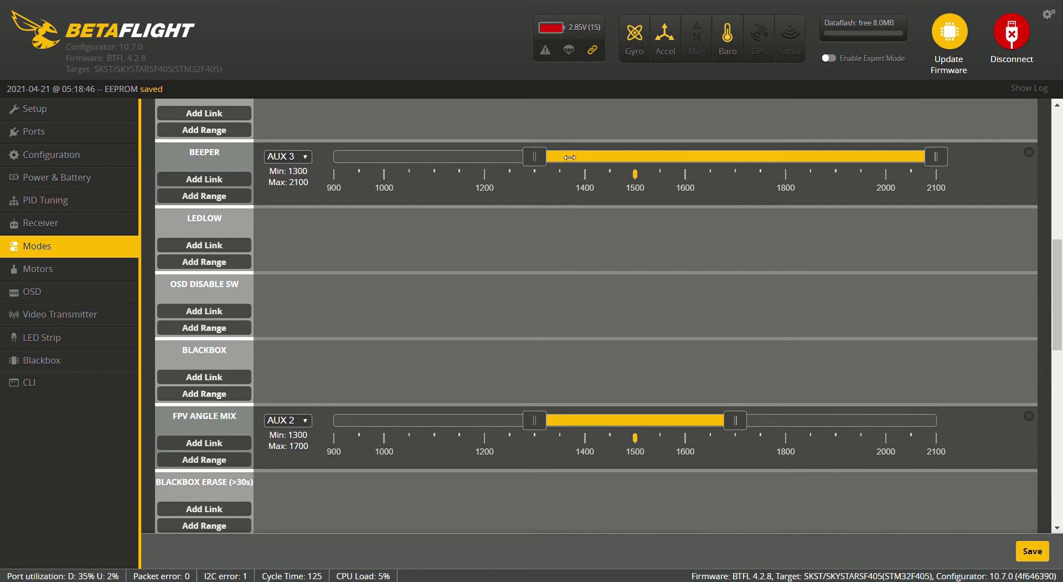
pyautogui.moveTo(537, 160); pyautogui.dragTo(686, 165)
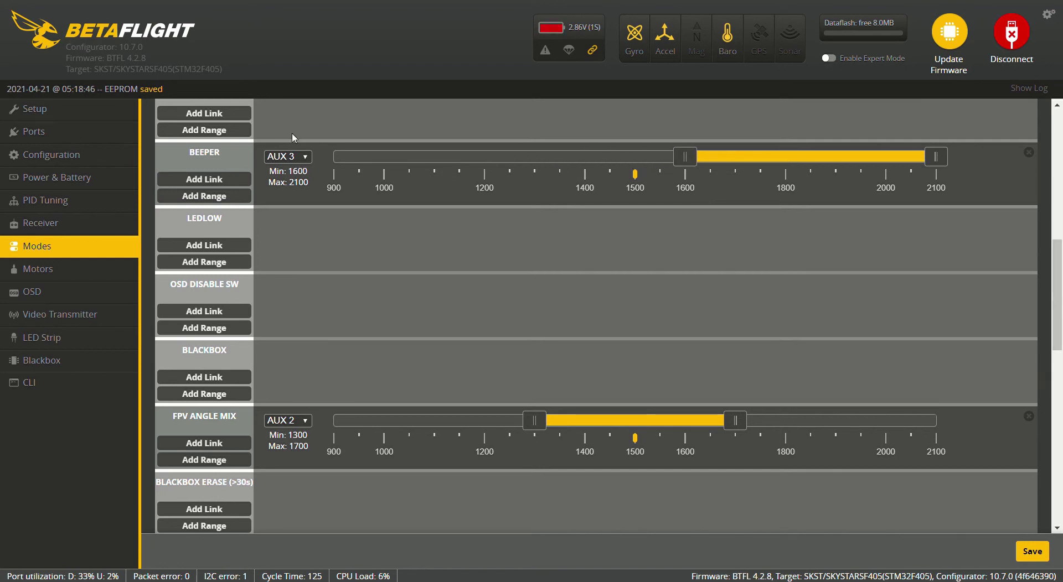
pyautogui.click(1034, 552)
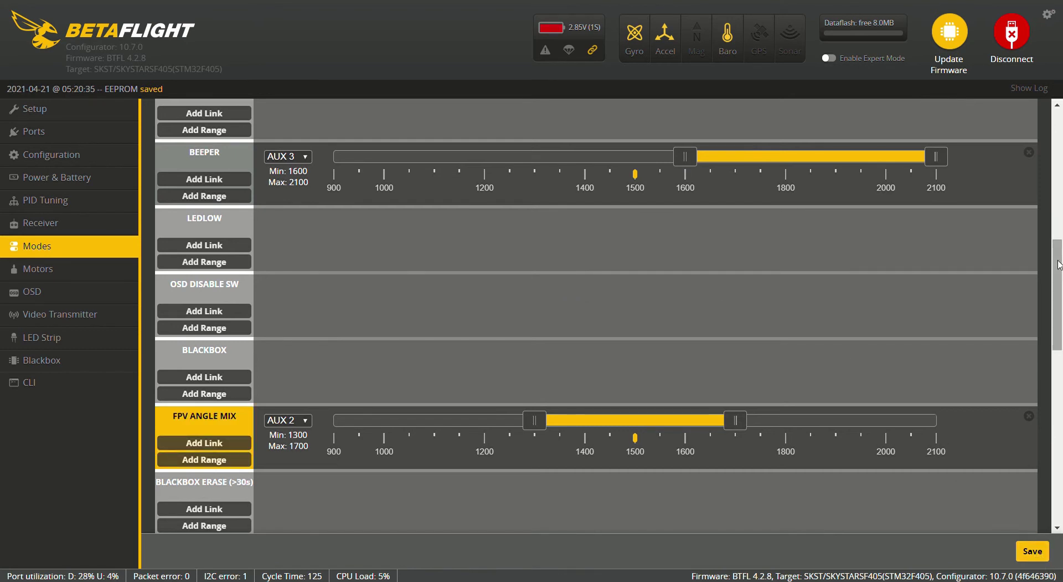
# Assign FLIP OVER AFTER CRASH to AUX 4 with a range of 1600 to 2100, and save the modes
pyautogui.moveTo(1059, 266); pyautogui.dragTo(1060, 352)
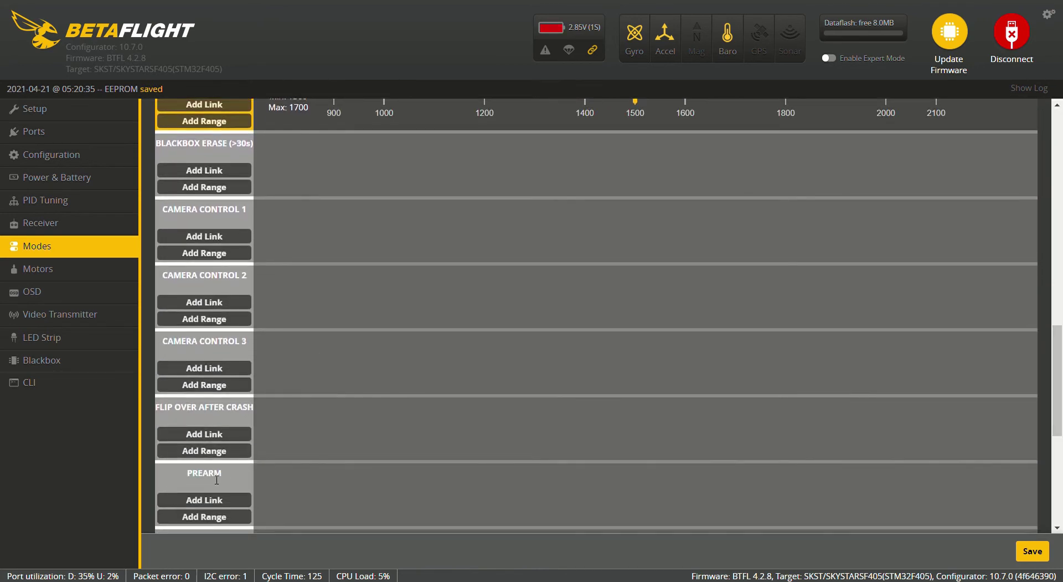
pyautogui.click(206, 436)
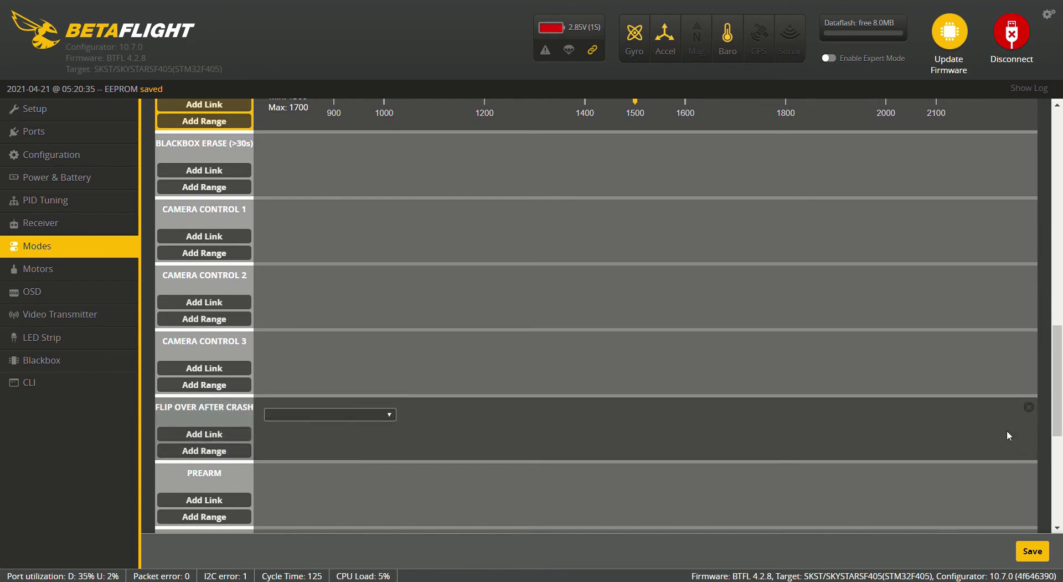
pyautogui.click(1029, 407)
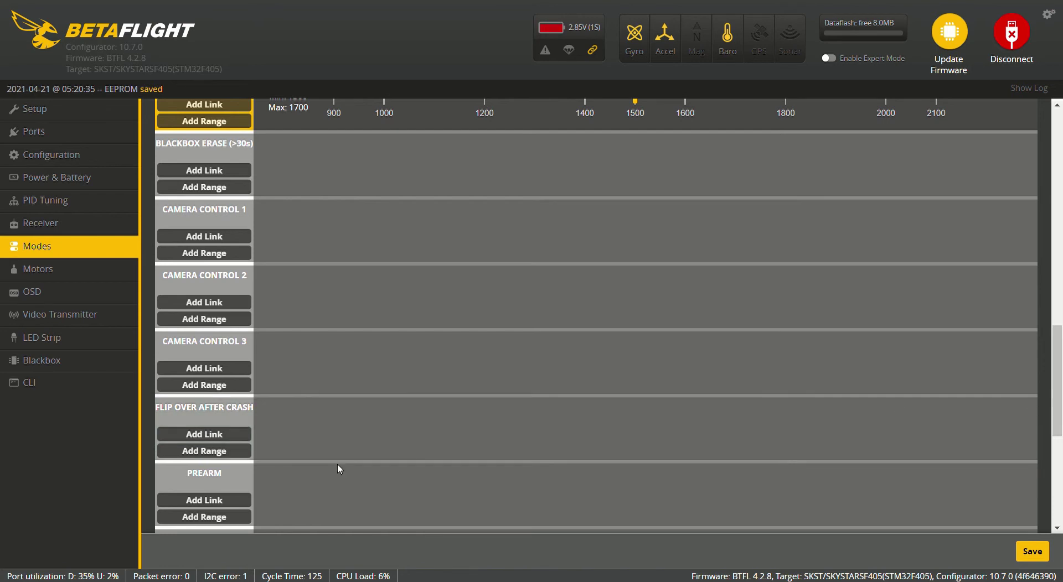
pyautogui.click(238, 450)
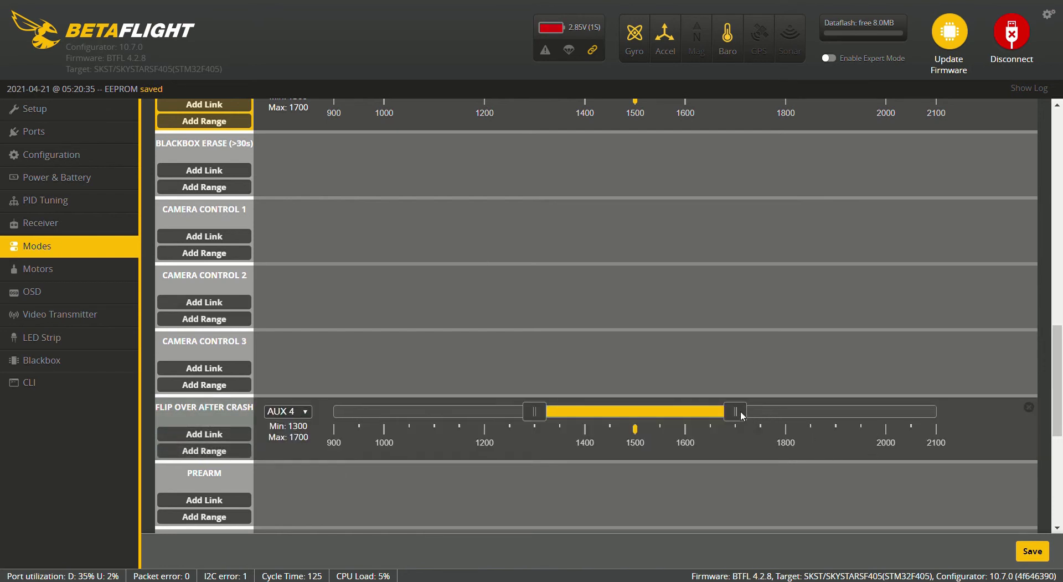
pyautogui.moveTo(742, 416); pyautogui.dragTo(998, 441)
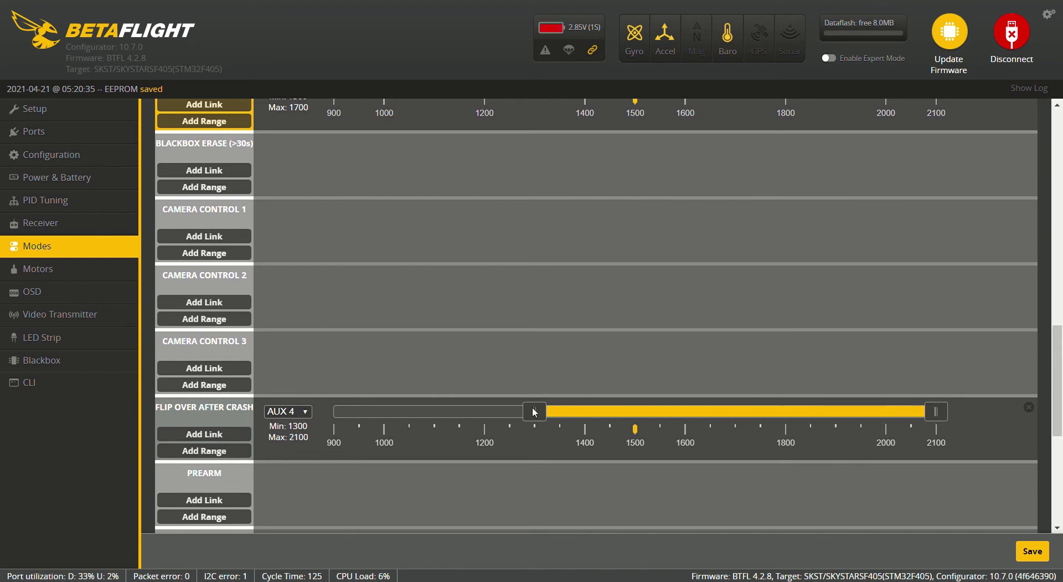
pyautogui.moveTo(534, 412); pyautogui.dragTo(670, 426)
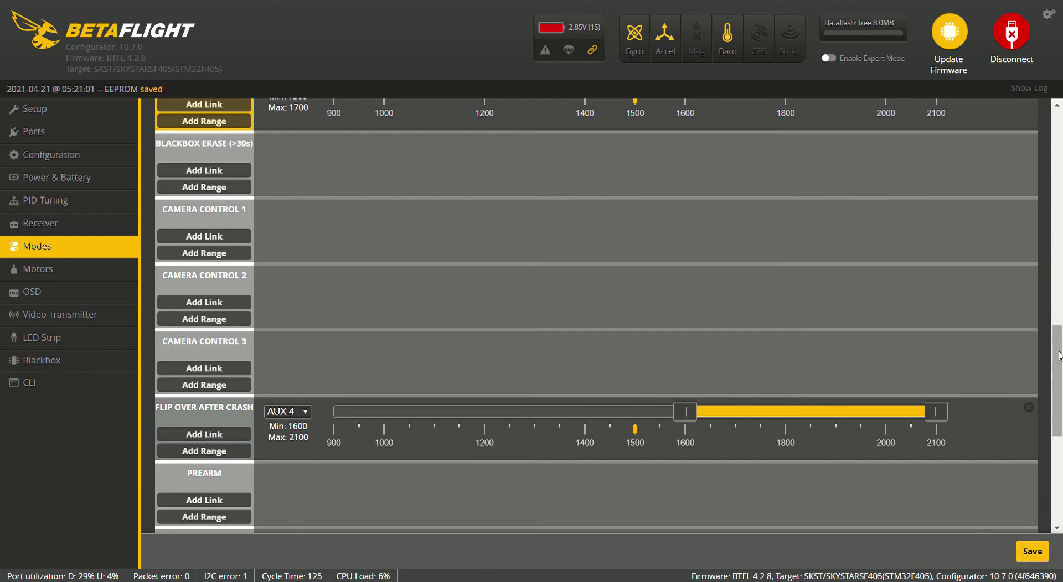
# Assign CAMERA CONTROL 1 to AUX 5 with a range of 1600 to 2100 and no mode link, and save the modes
pyautogui.moveTo(1059, 357)
pyautogui.mouseDown()
pyautogui.moveTo(1060, 448)
pyautogui.moveTo(1058, 351)
pyautogui.mouseUp()
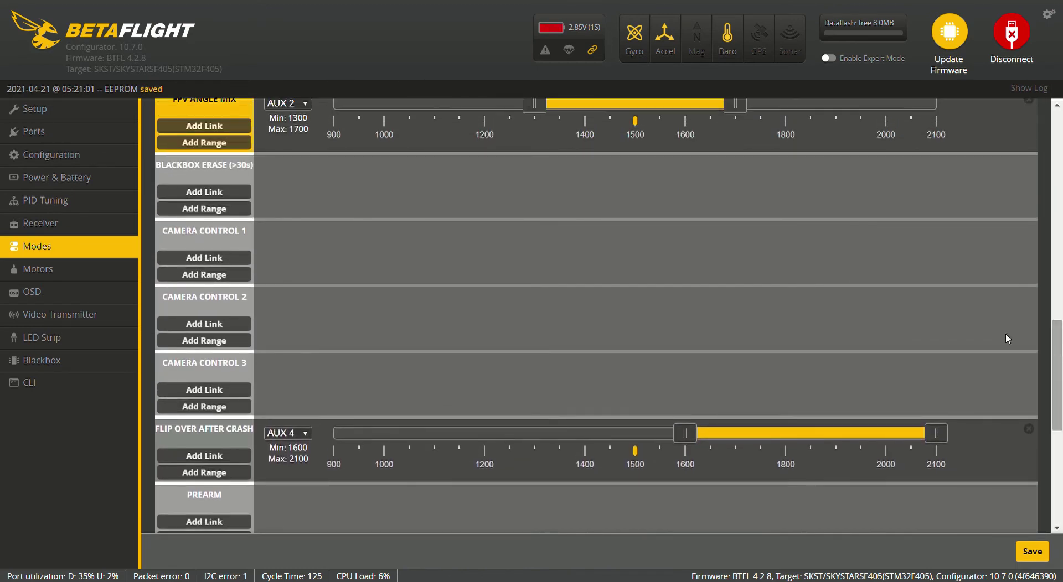
pyautogui.click(217, 259)
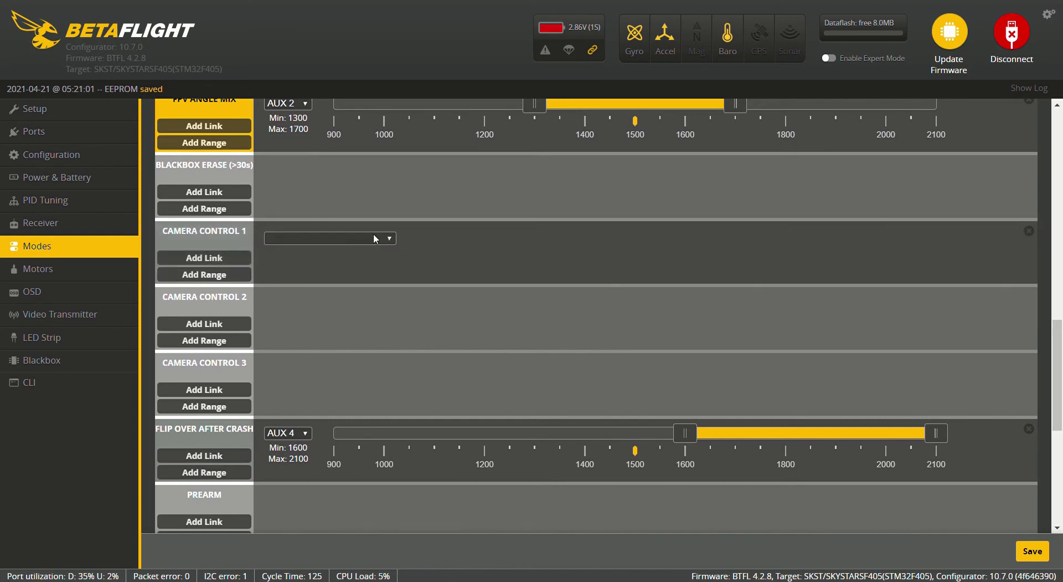
pyautogui.click(244, 276)
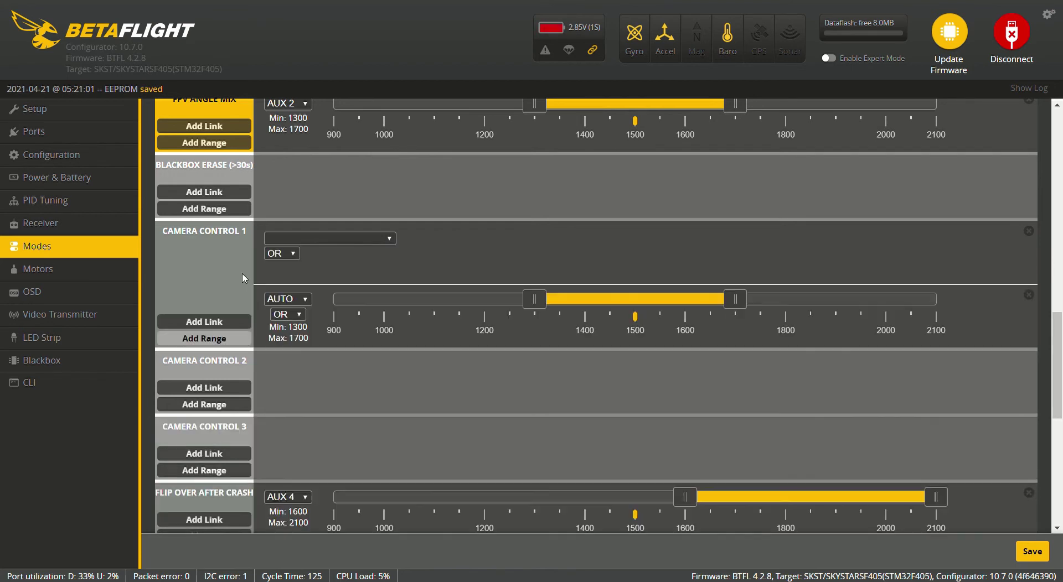
pyautogui.click(1029, 231)
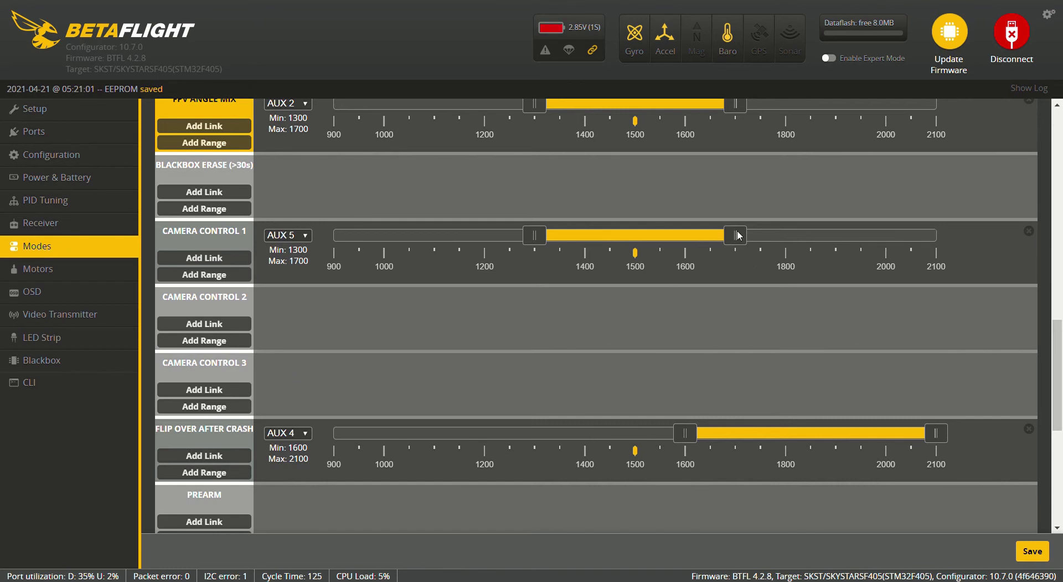
pyautogui.moveTo(738, 236); pyautogui.dragTo(936, 234)
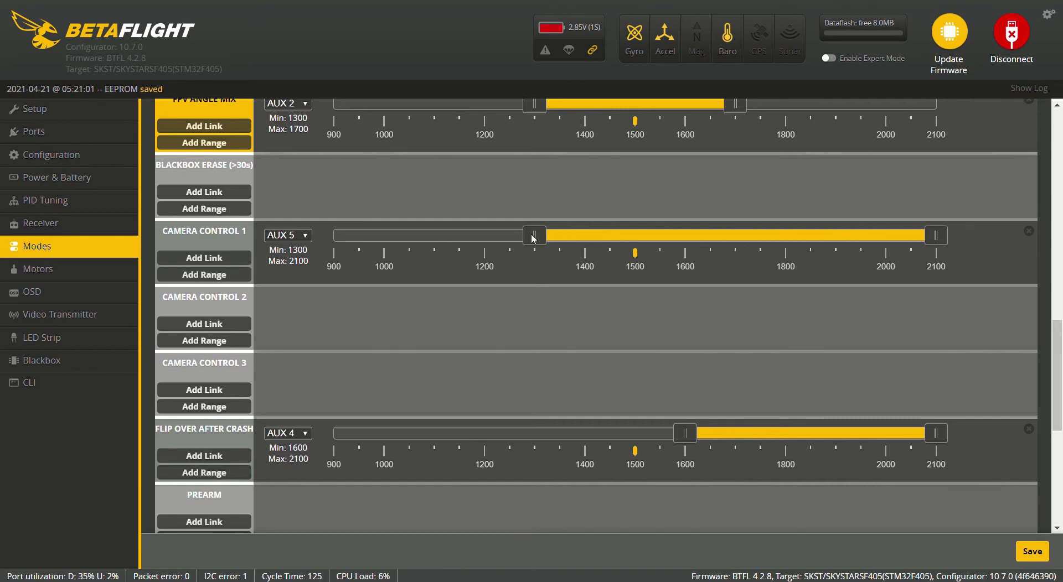
pyautogui.moveTo(534, 238); pyautogui.dragTo(686, 245)
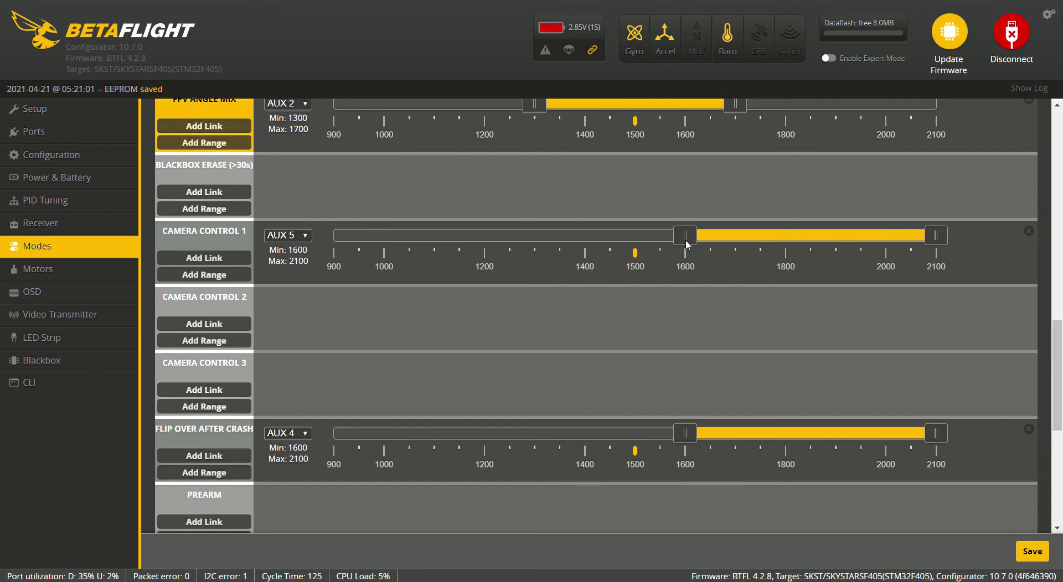
pyautogui.click(1032, 552)
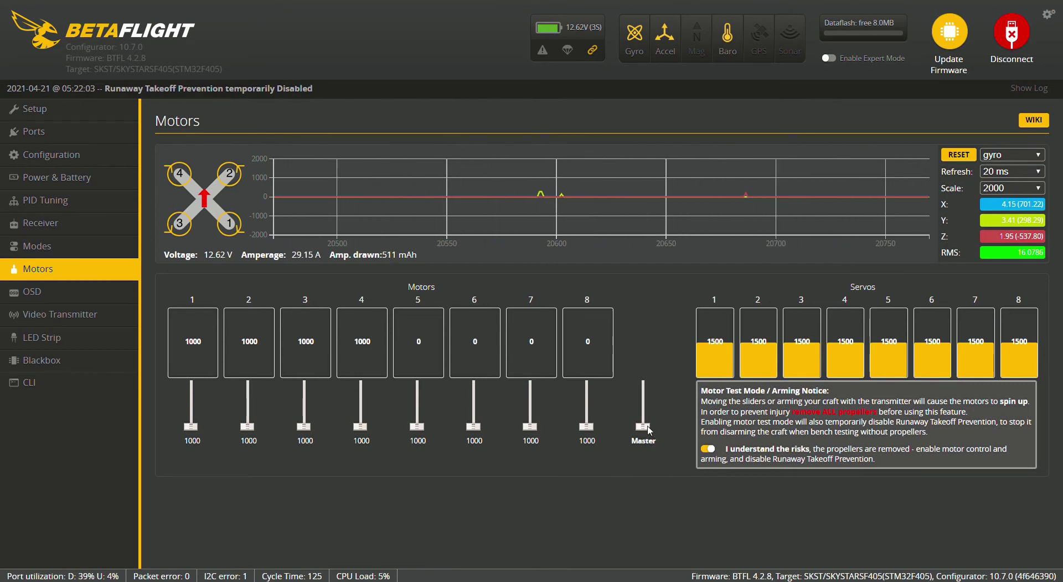
# Spin motors 1 to 4 together at about 1027 using the master throttle control
pyautogui.moveTo(649, 430)
pyautogui.mouseDown()
pyautogui.moveTo(651, 414)
pyautogui.moveTo(651, 431)
pyautogui.mouseUp()
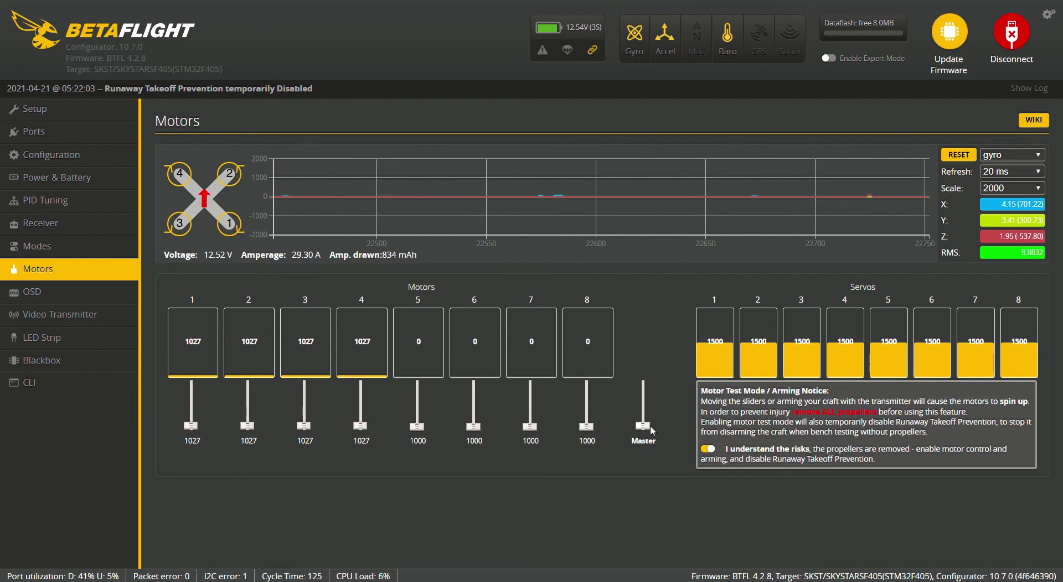
pyautogui.scroll(-3, 650, 430)
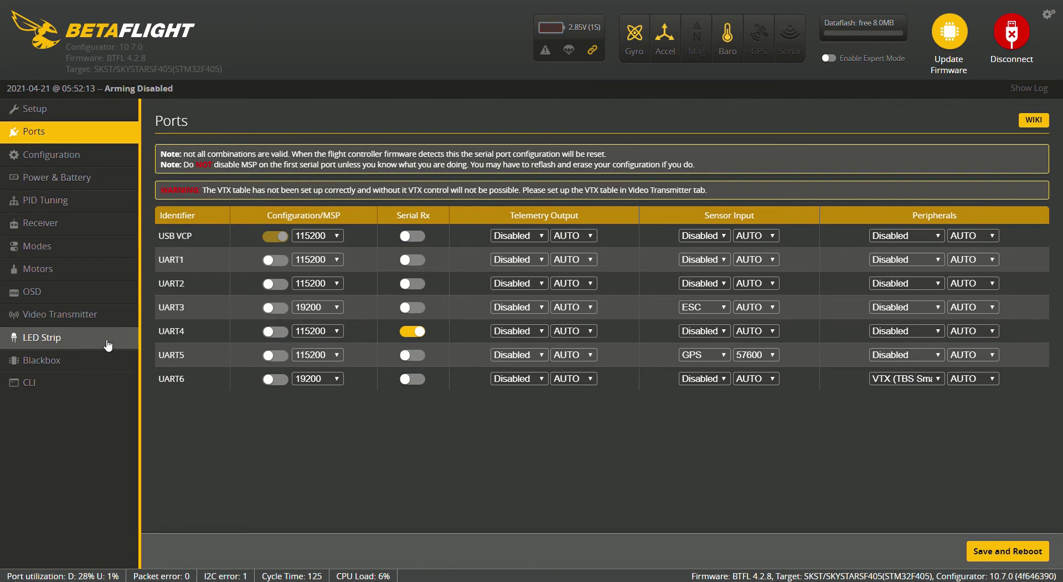
# Load the VTX table configuration from the clipboard for the video transmitter, and save it to the flight controller
pyautogui.click(93, 317)
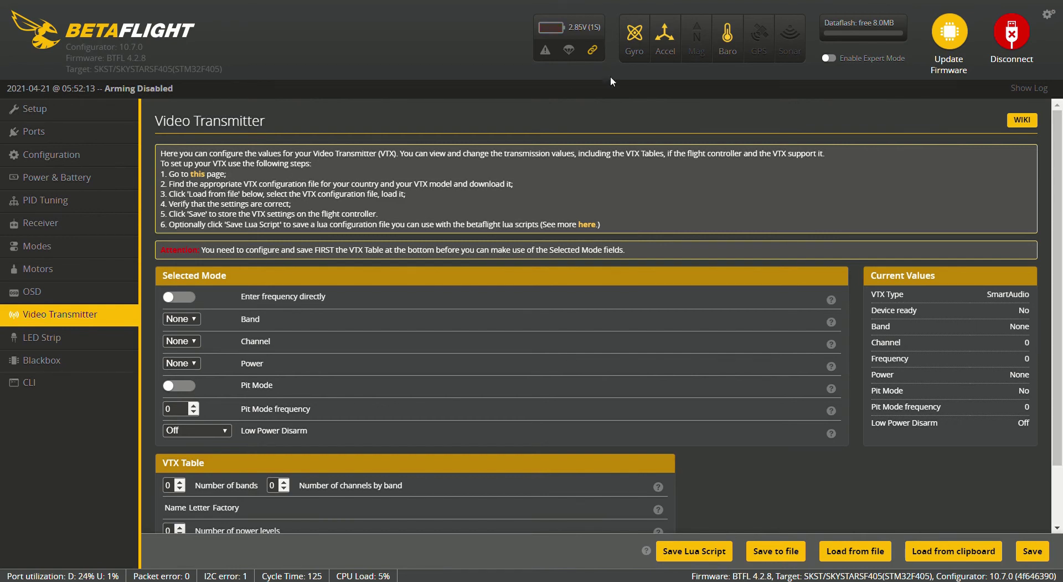
pyautogui.click(953, 552)
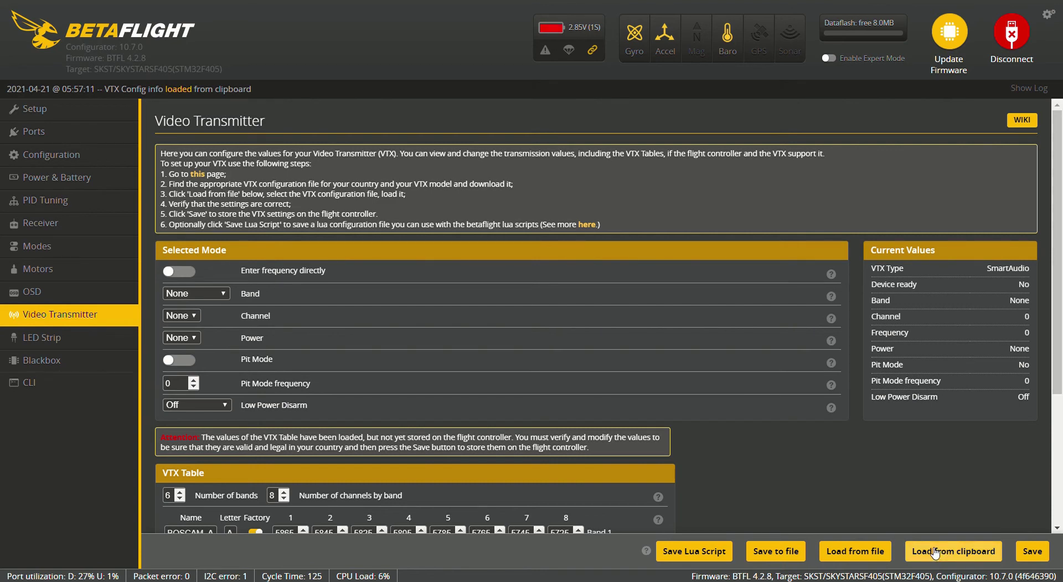
pyautogui.click(934, 552)
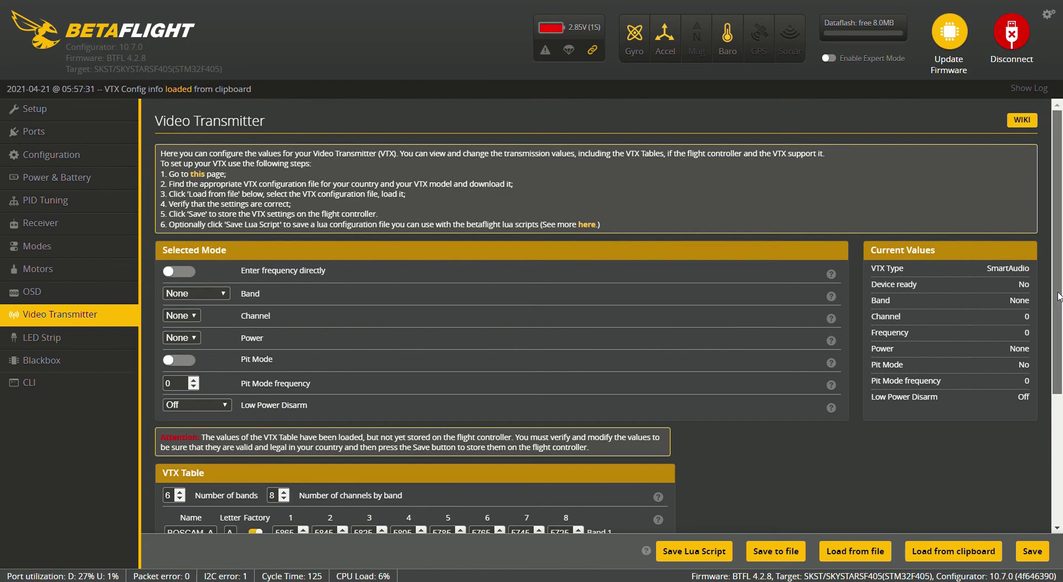
pyautogui.moveTo(1058, 297); pyautogui.dragTo(1060, 474)
pyautogui.scroll(4, 1062, 465)
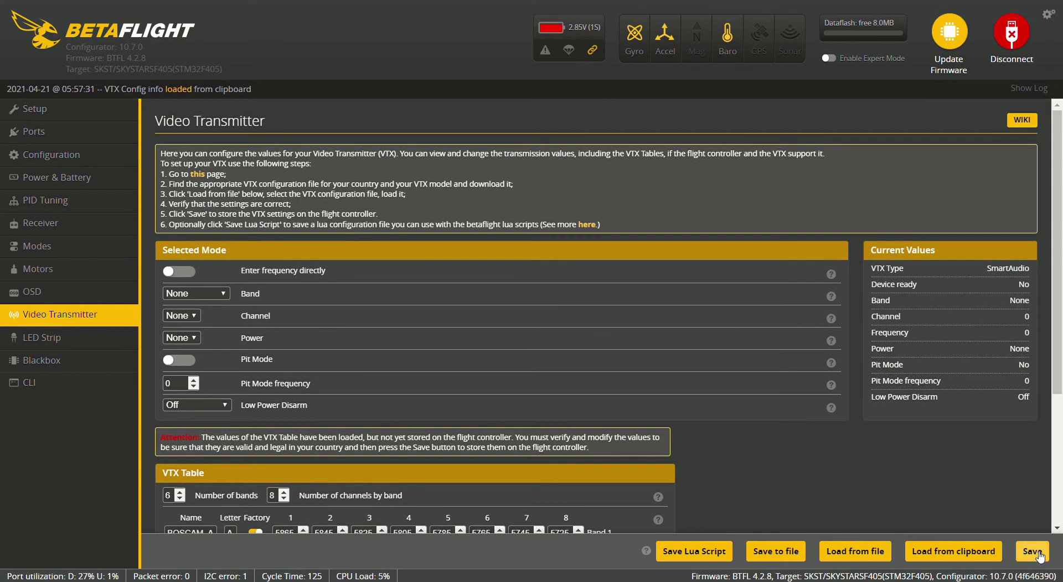
pyautogui.click(1033, 552)
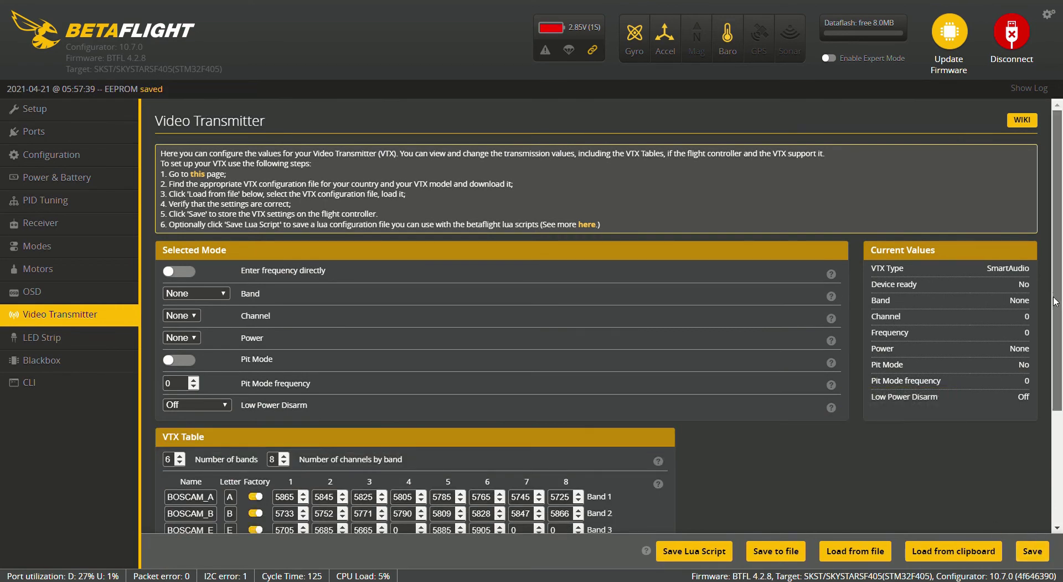
pyautogui.scroll(-1, 1055, 302)
pyautogui.scroll(1, 1055, 302)
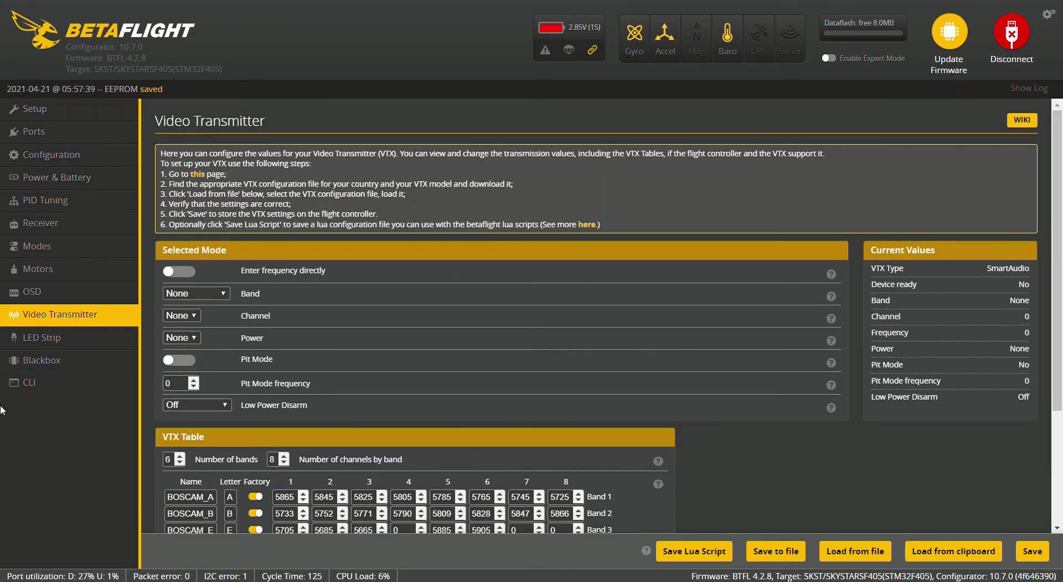
pyautogui.click(81, 341)
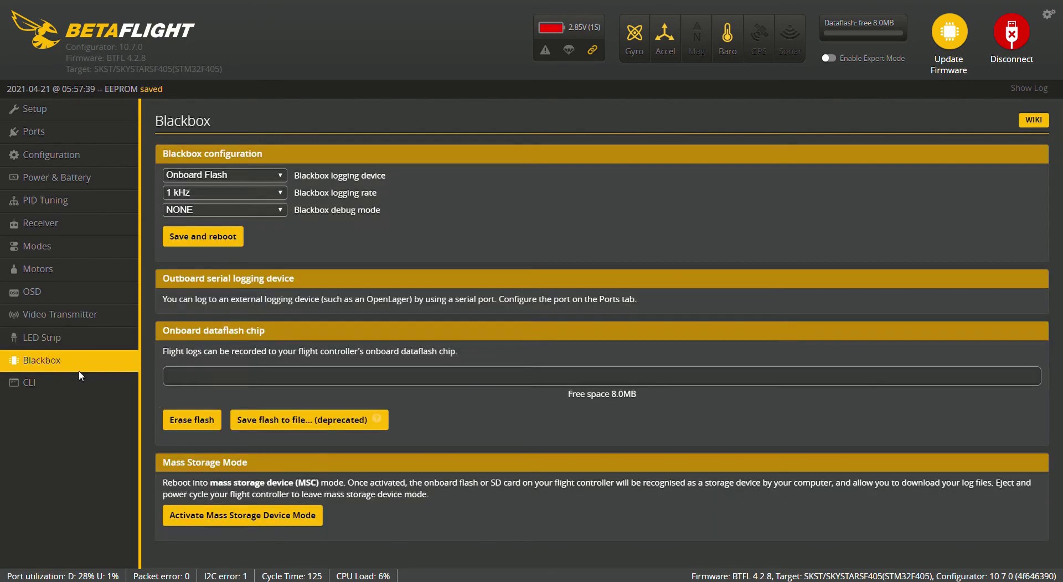
pyautogui.click(78, 389)
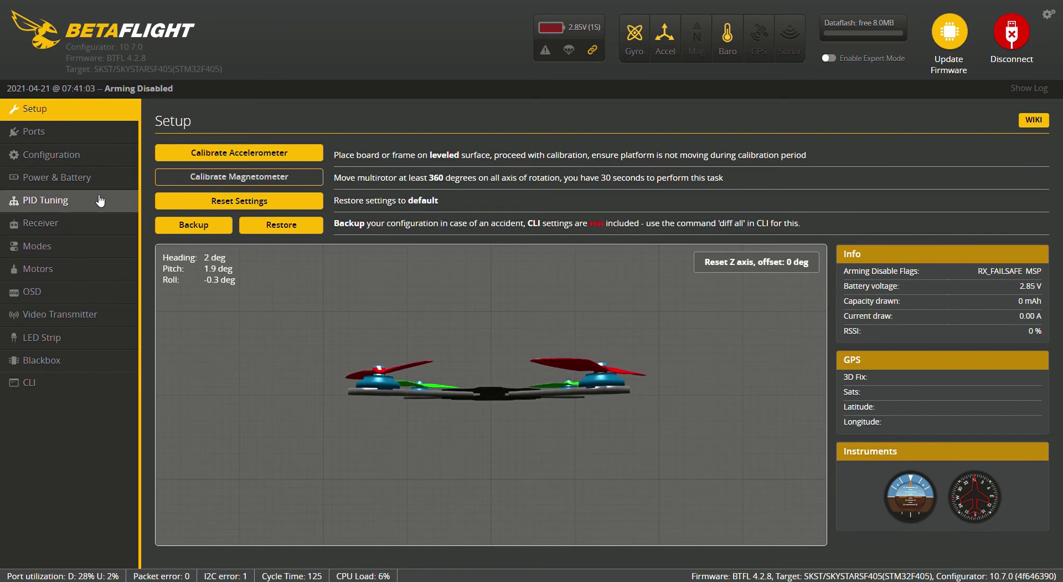
# Check the mixer and the board and sensor alignment settings, and save the configuration with a reboot
pyautogui.click(104, 160)
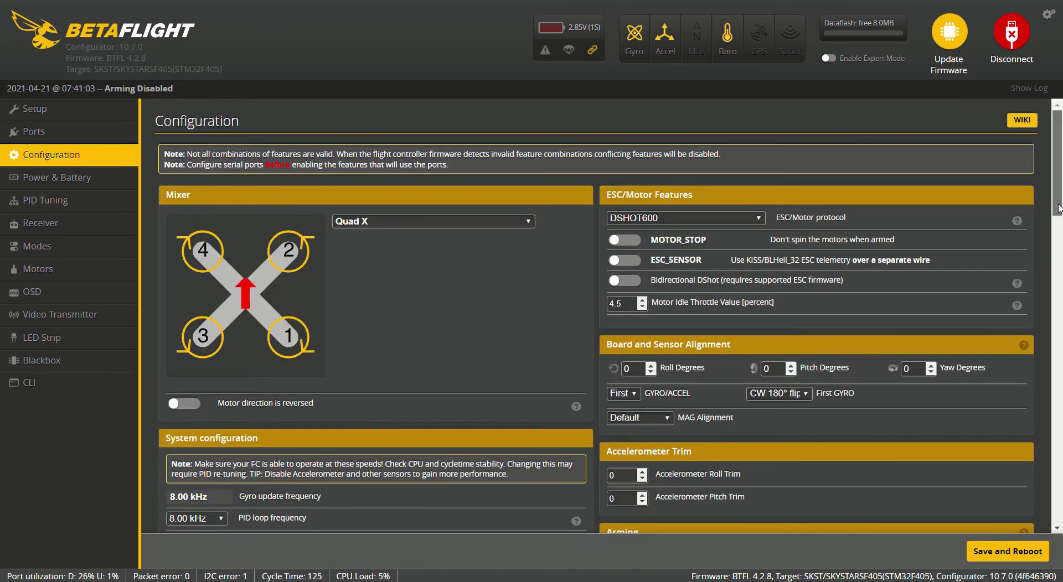
pyautogui.moveTo(1060, 210); pyautogui.dragTo(1062, 227)
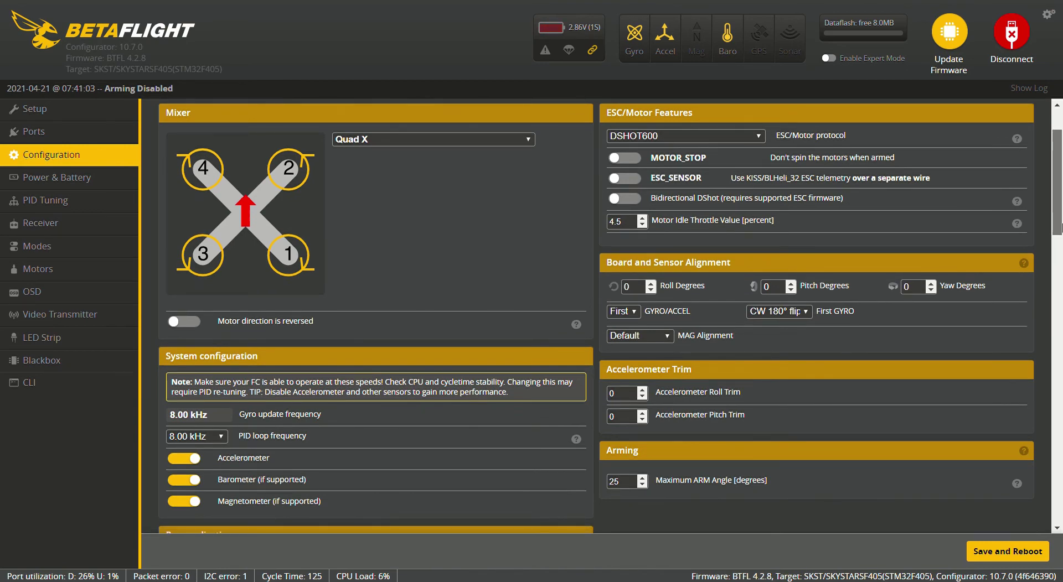
pyautogui.moveTo(1062, 227)
pyautogui.mouseDown()
pyautogui.moveTo(1061, 468)
pyautogui.moveTo(1062, 221)
pyautogui.mouseUp()
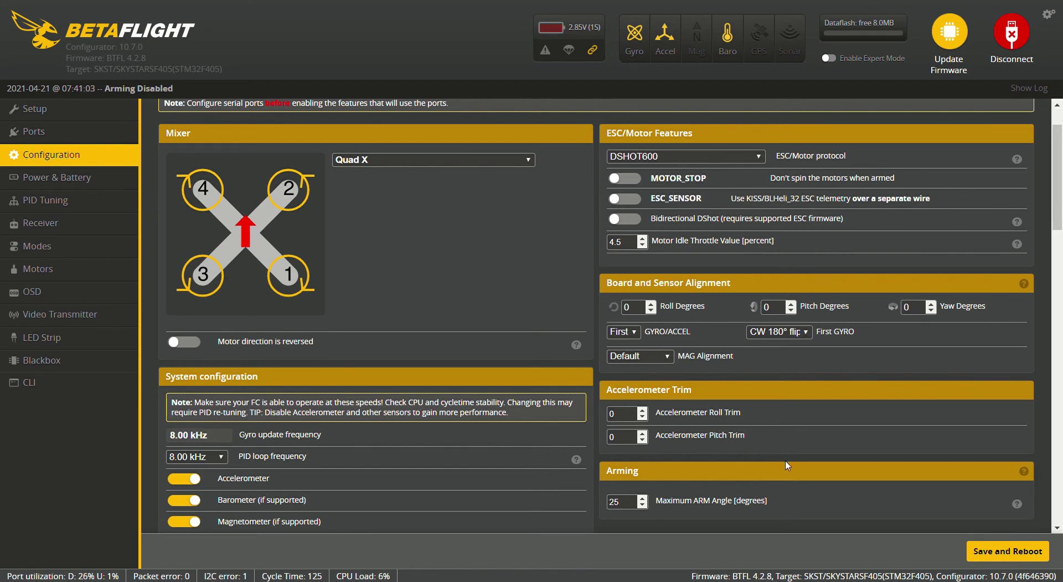
pyautogui.press('Up')
pyautogui.press('Up')
pyautogui.click(1001, 561)
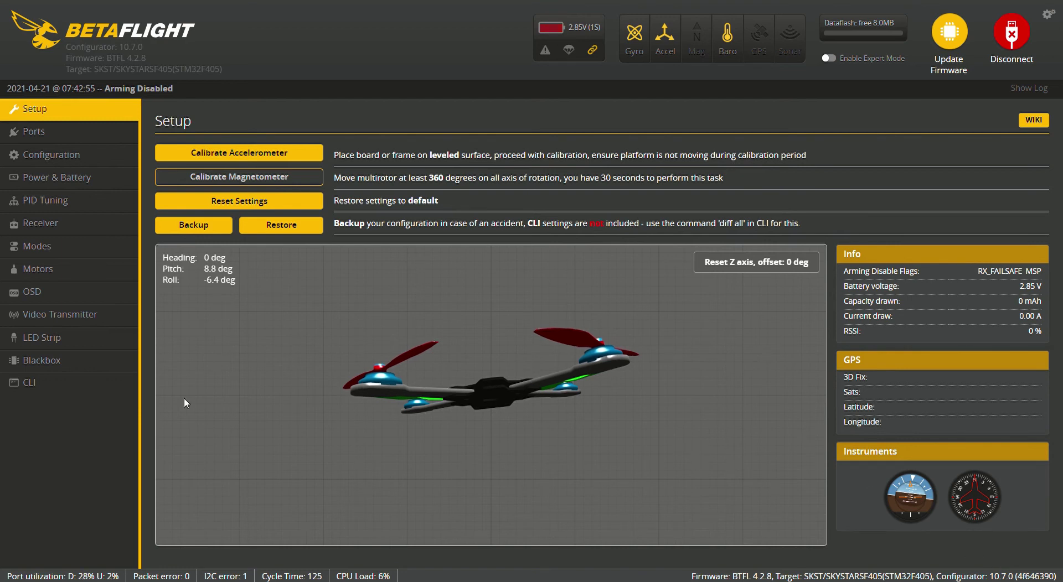
# List the flight controller's resource assignments with the RESOURCE command in the CLI, and examine the motor pins
pyautogui.click(58, 394)
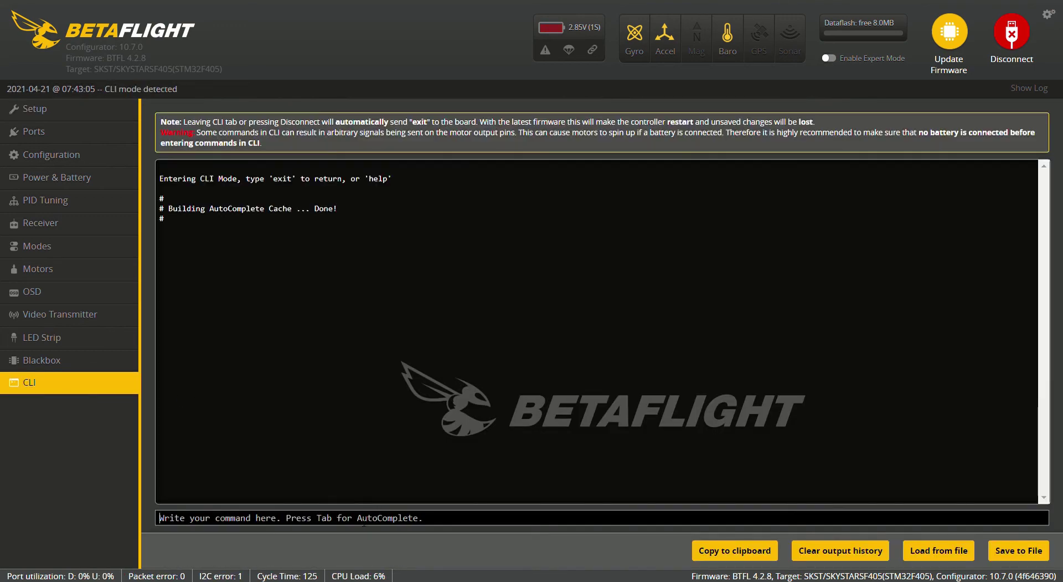
pyautogui.write('RES')
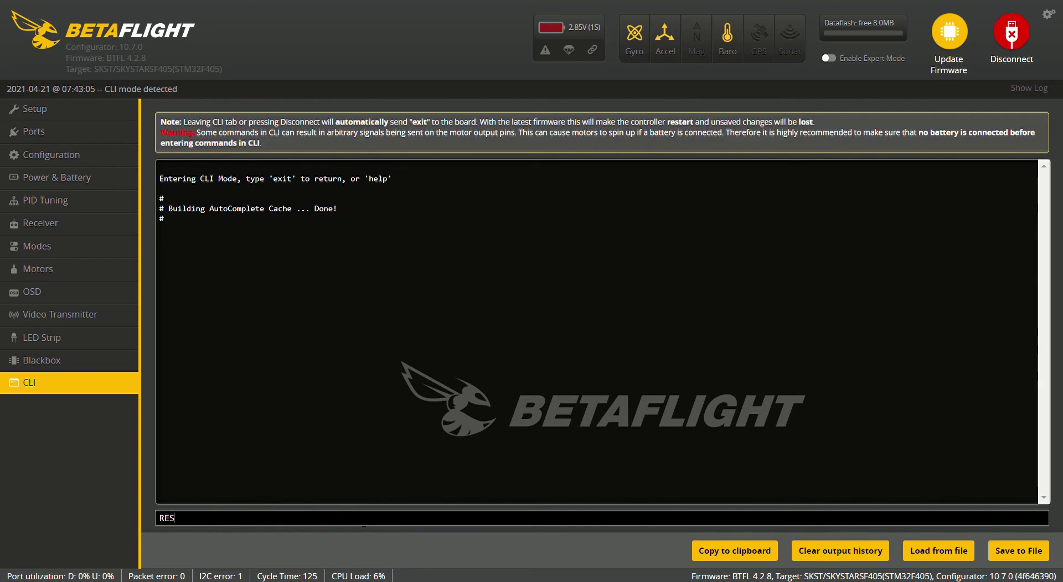
pyautogui.write('OURCE')
pyautogui.press('Return')
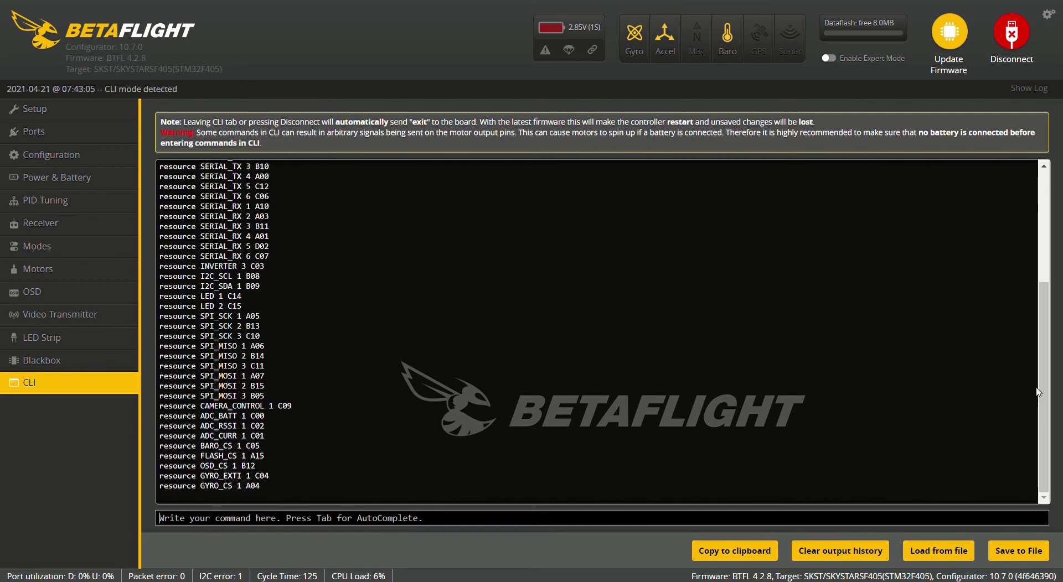
pyautogui.moveTo(1045, 308); pyautogui.dragTo(1045, 198)
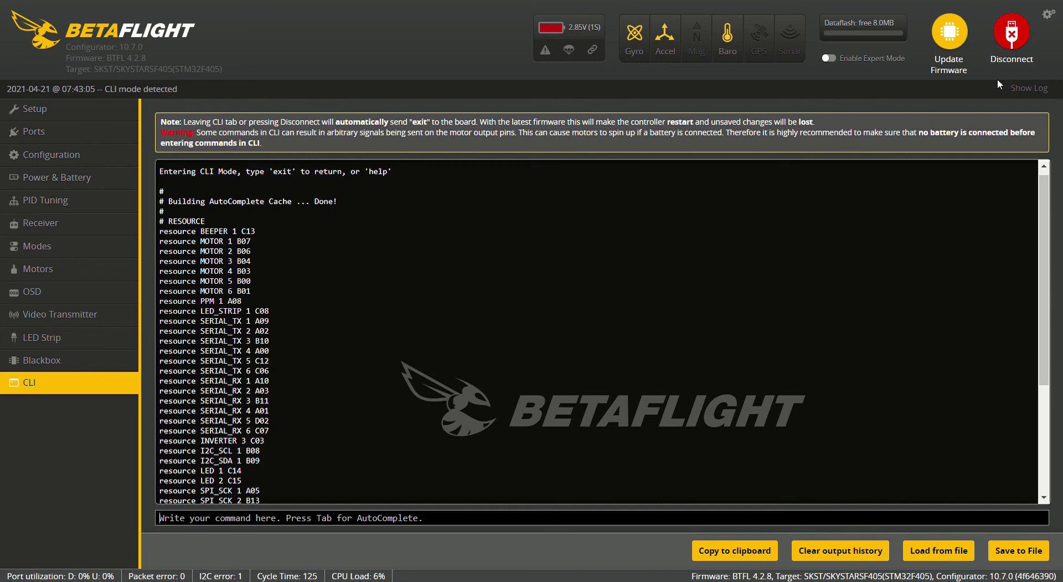
# Reassign motor 1 to pin B03 with the command "resource motor 1 b03"
pyautogui.write('resou')
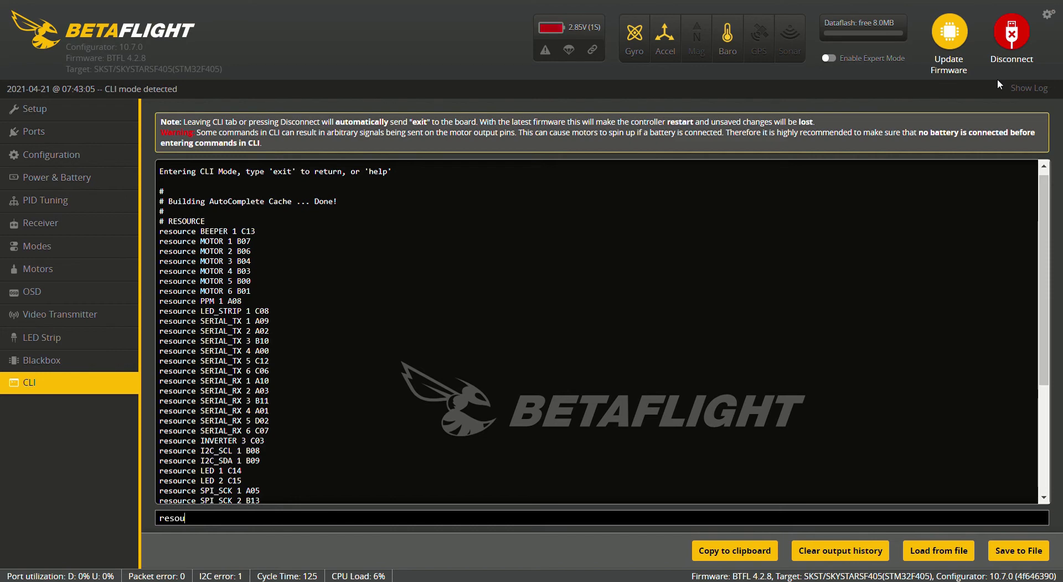
pyautogui.write('rce moyo')
pyautogui.press('BackSpace')
pyautogui.press('BackSpace')
pyautogui.write('tor 1')
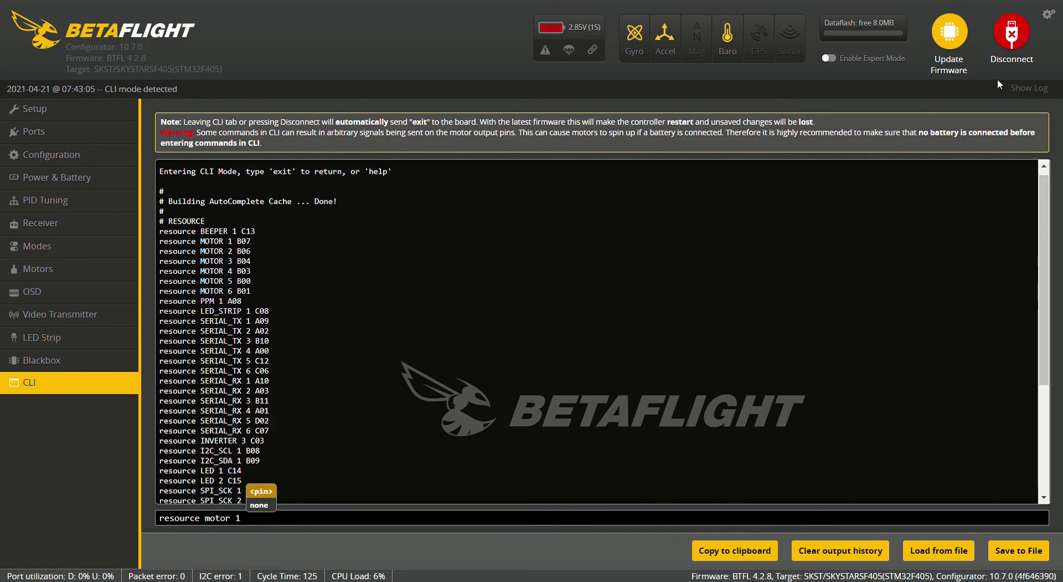
pyautogui.write(' b03')
pyautogui.press('Return')
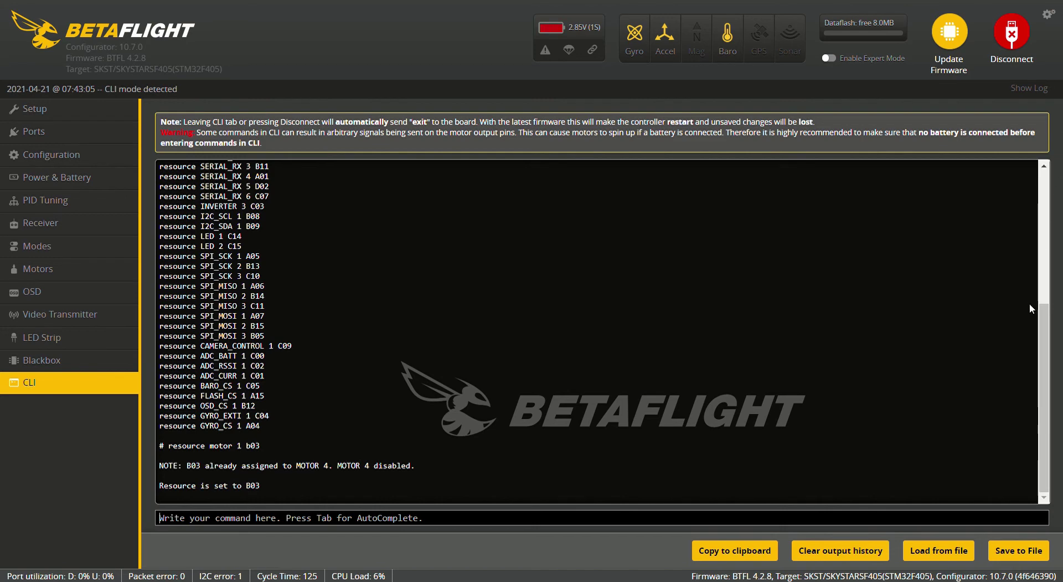
# Reassign motor 4 to pin B07 with the command "resource motor 4 b07"
pyautogui.moveTo(1046, 323); pyautogui.dragTo(1048, 202)
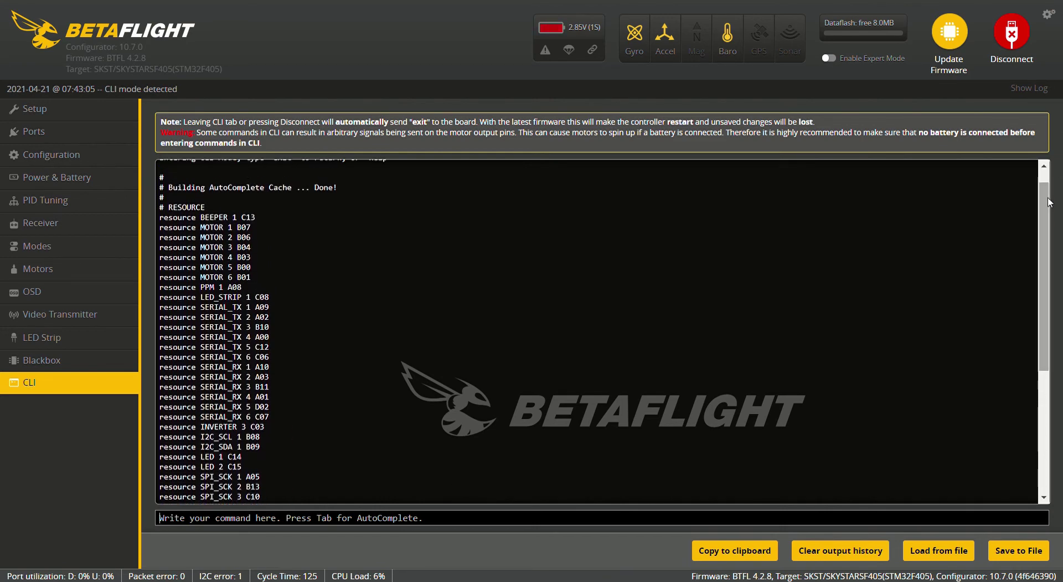
pyautogui.write('resource')
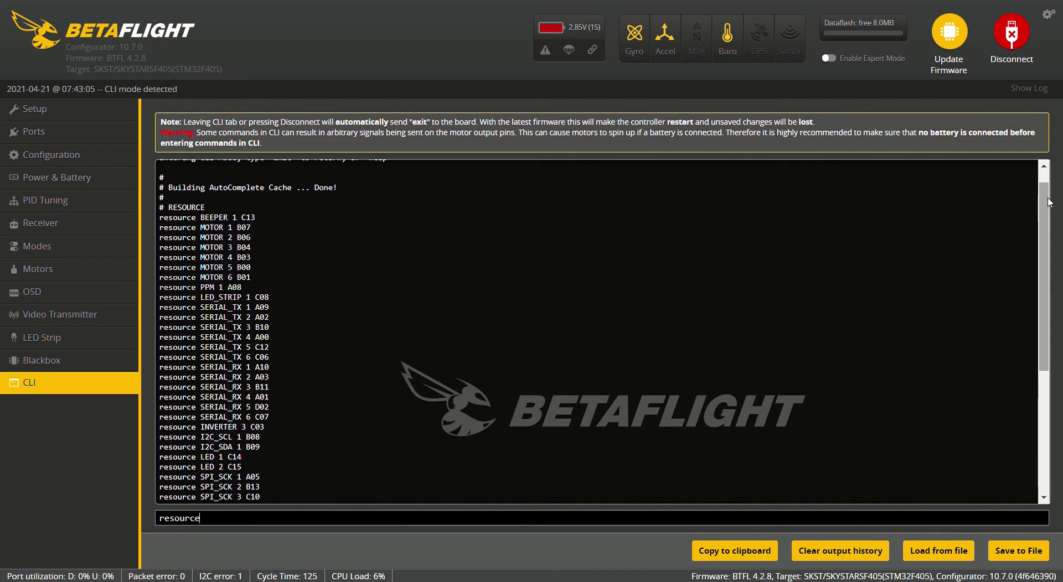
pyautogui.write(' mot')
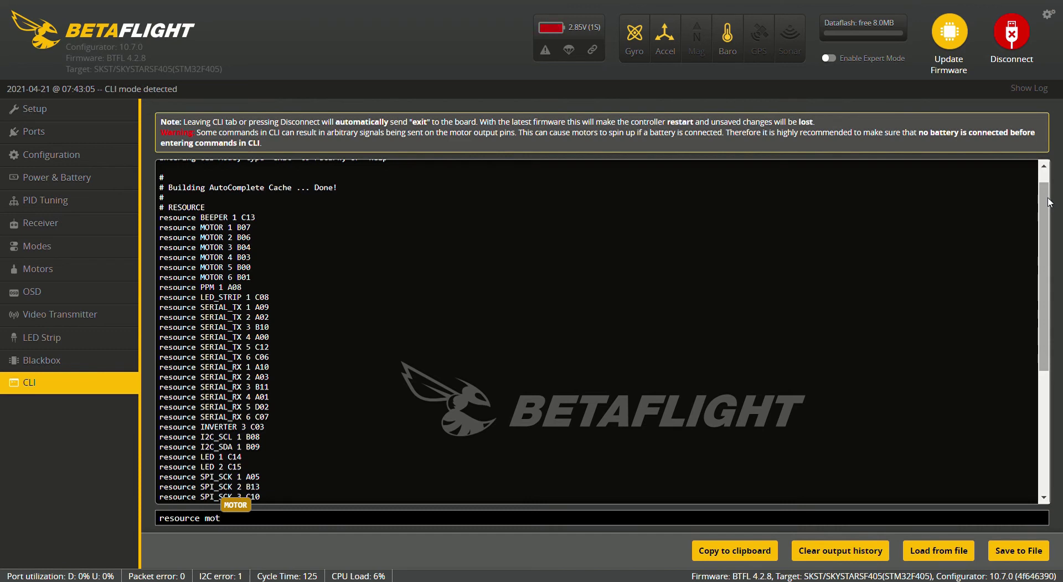
pyautogui.write('or 4')
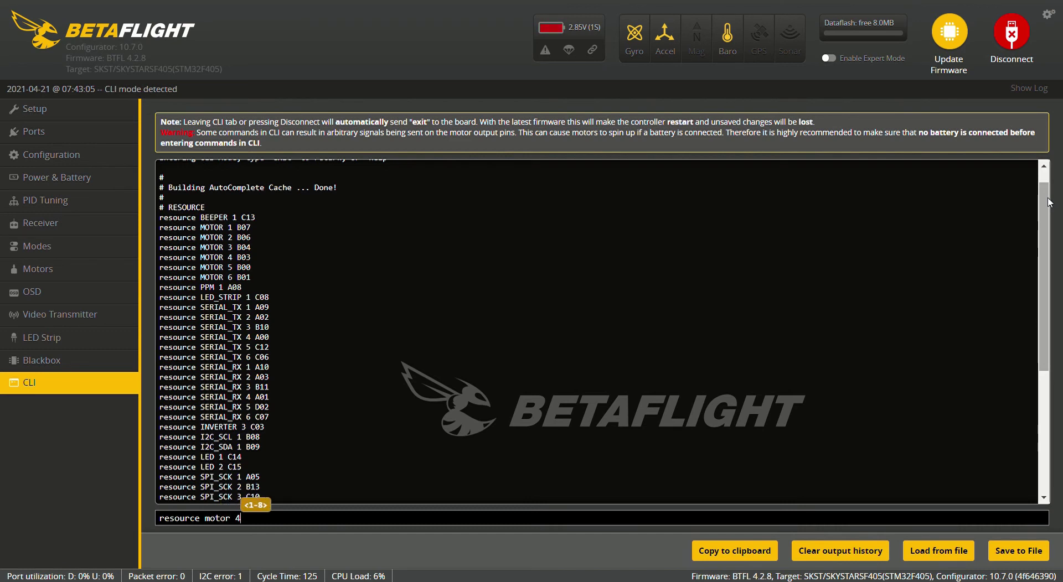
pyautogui.write(' b')
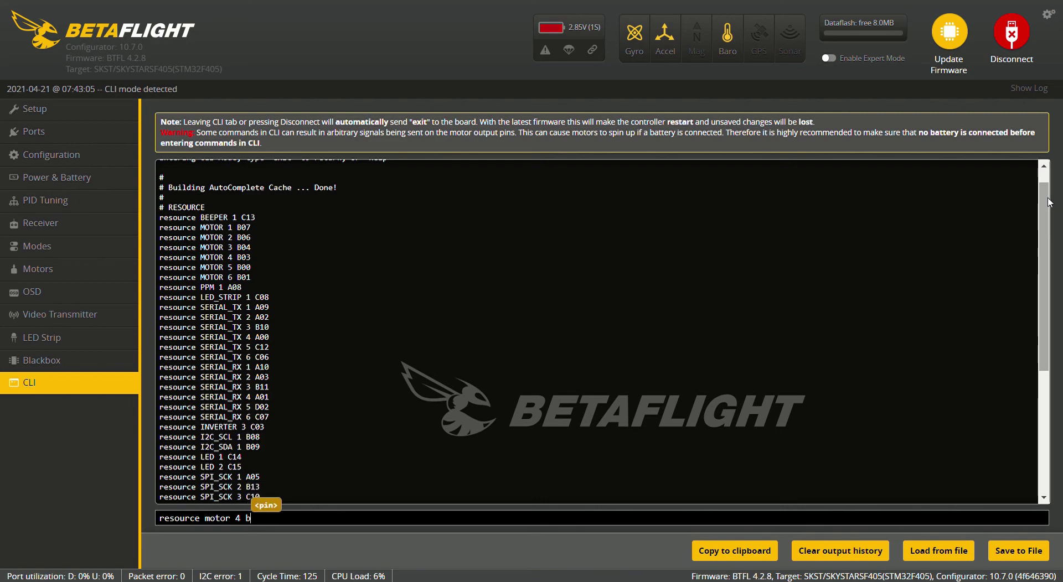
pyautogui.write('07')
pyautogui.press('Return')
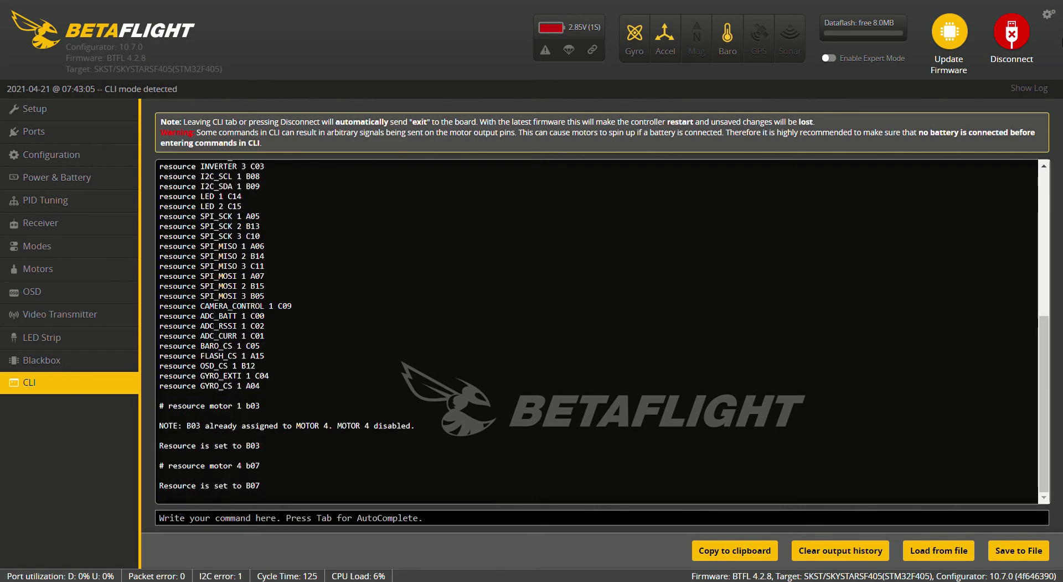
# Reassign motor 2 to pin B04 with the command "resource motor 2 b04"
pyautogui.scroll(1, 1048, 294)
pyautogui.scroll(3, 1048, 293)
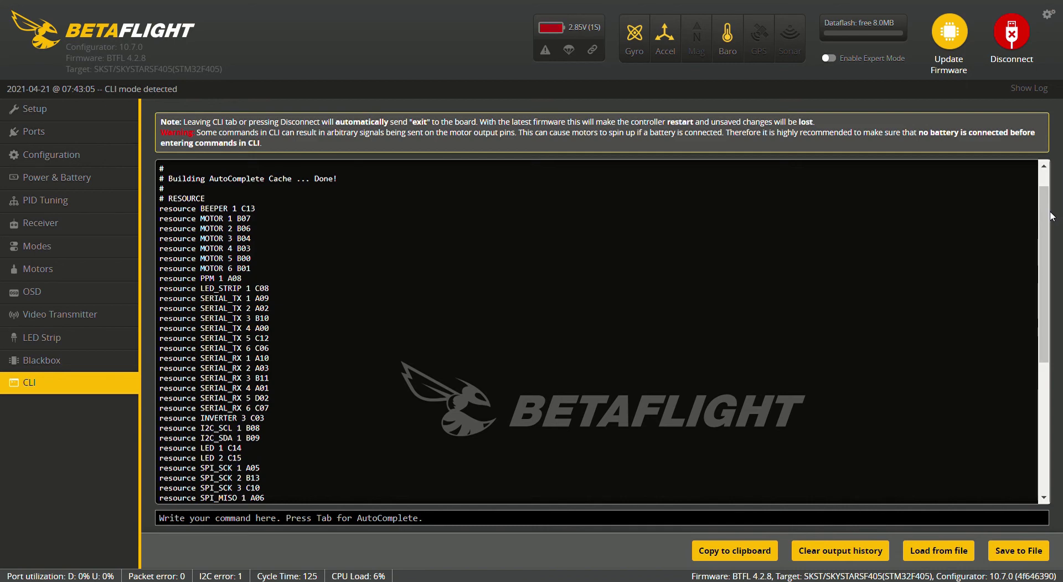
pyautogui.write('resourc')
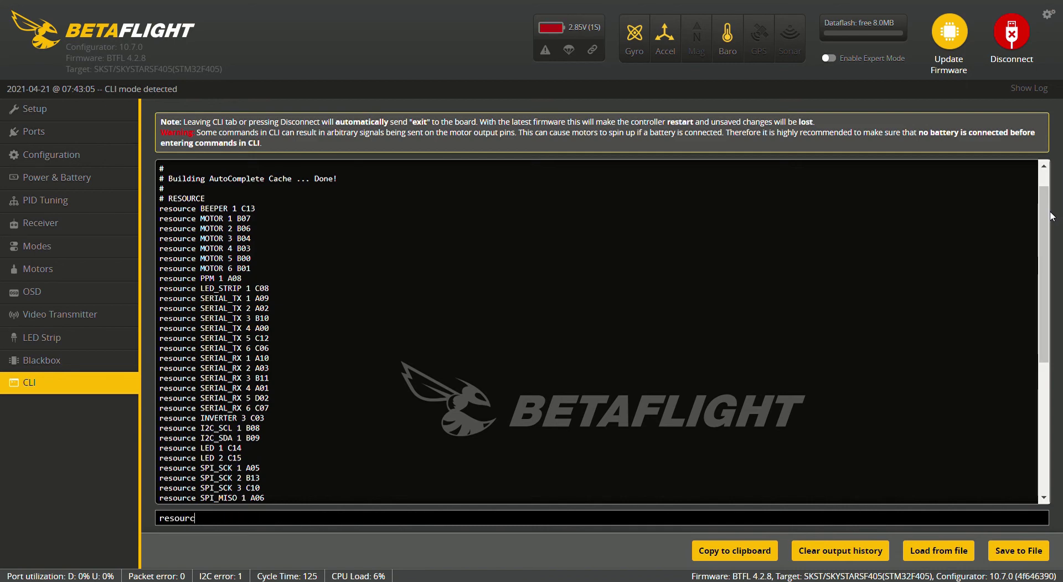
pyautogui.write('e moto')
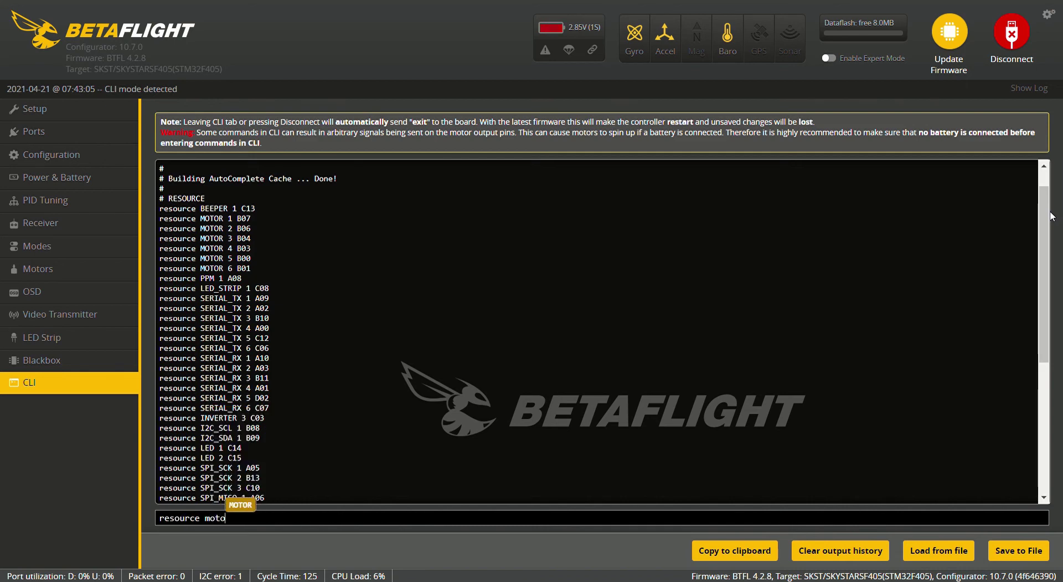
pyautogui.write('r 2 ')
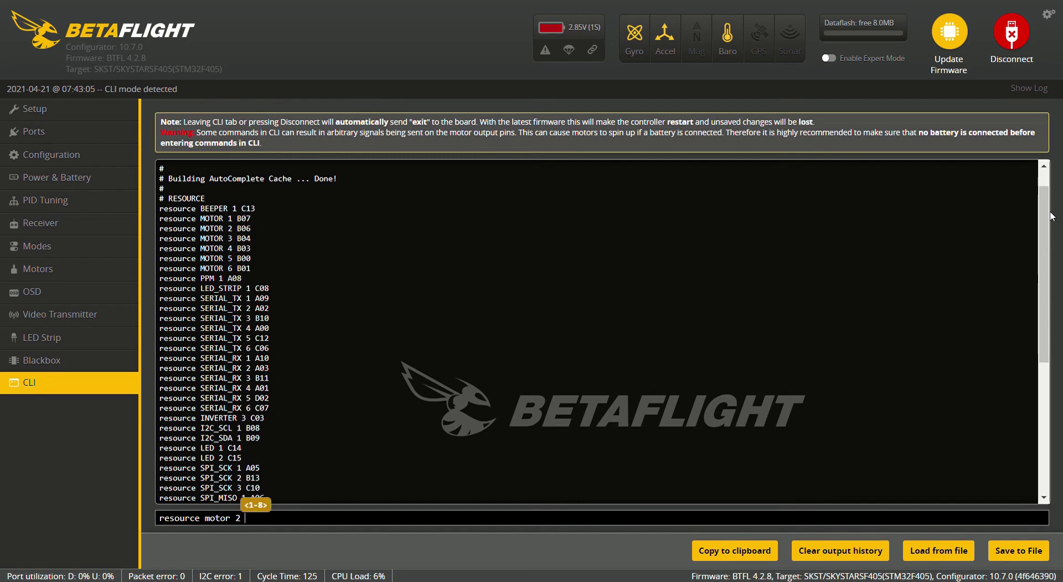
pyautogui.write(' b0')
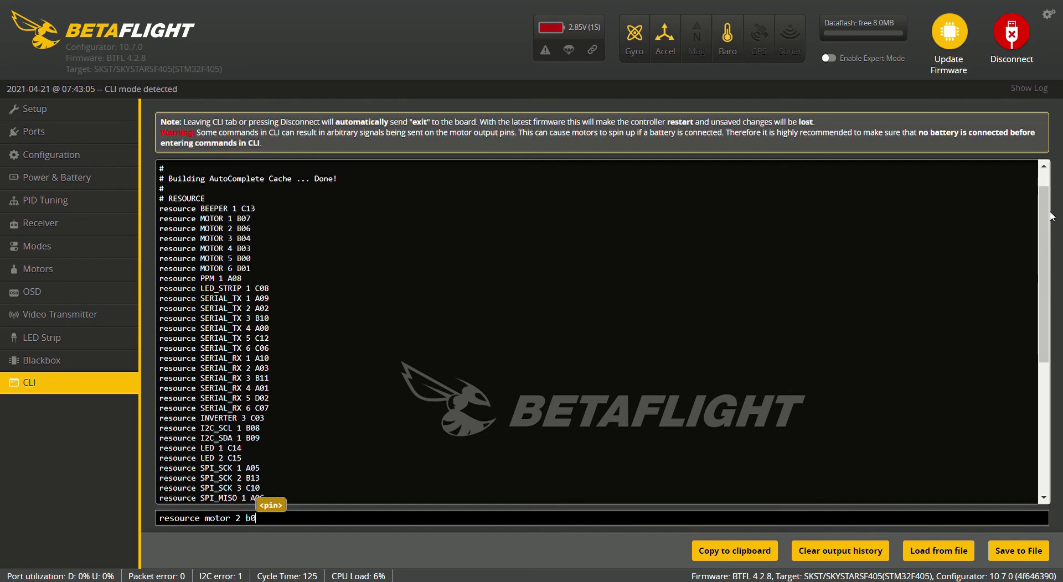
pyautogui.write('4')
pyautogui.press('Return')
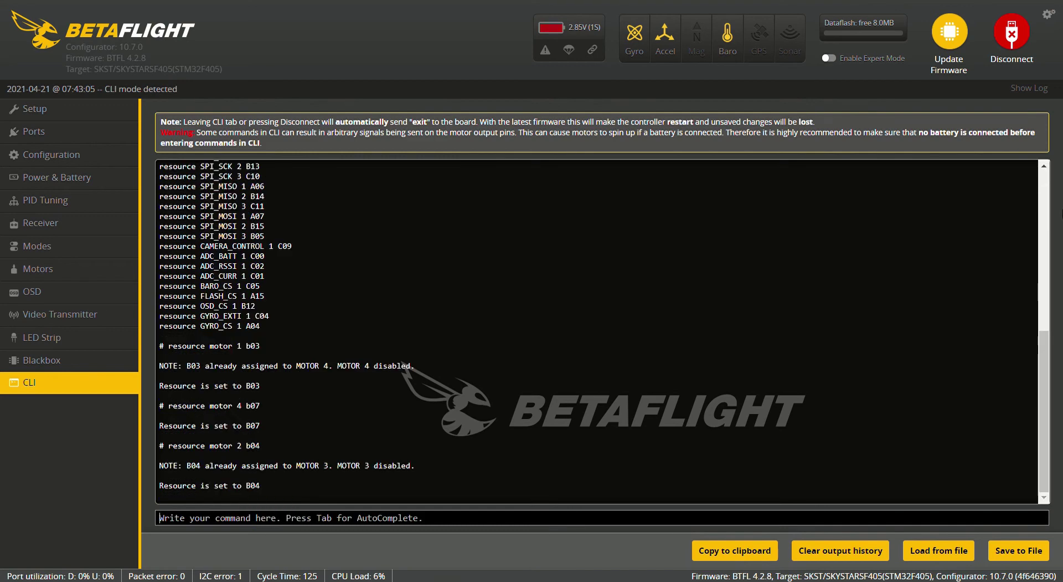
# Reassign motor 3 to pin B06 with the command "resource motor 3 b06"
pyautogui.moveTo(1044, 354); pyautogui.dragTo(1060, 179)
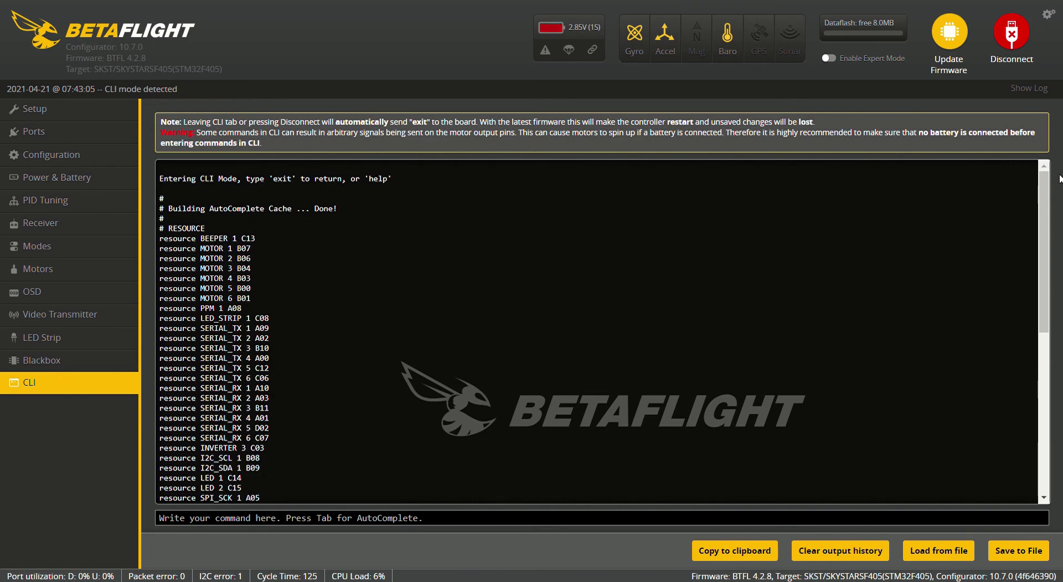
pyautogui.write('resource motor')
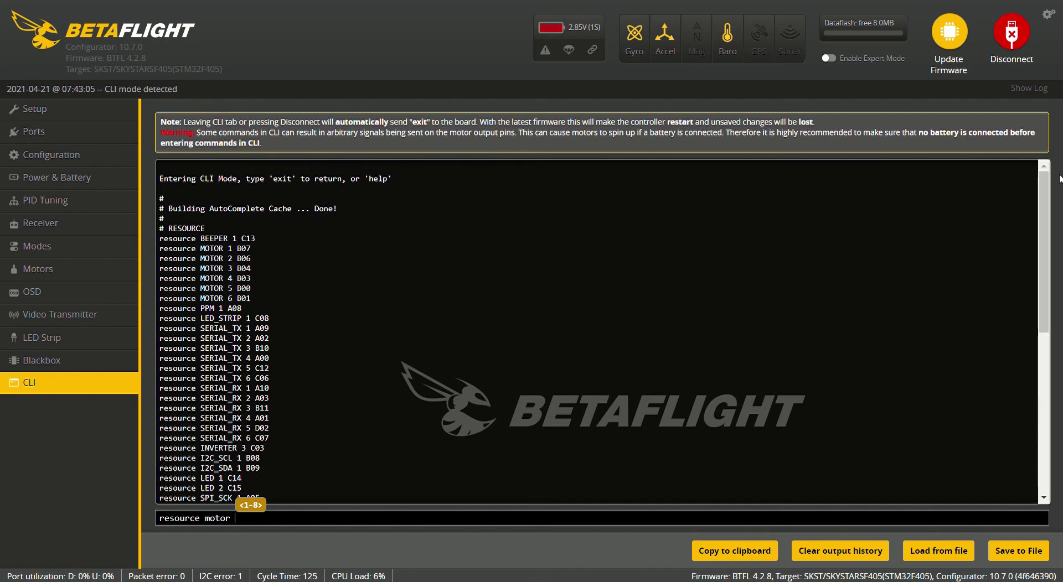
pyautogui.write(' 3')
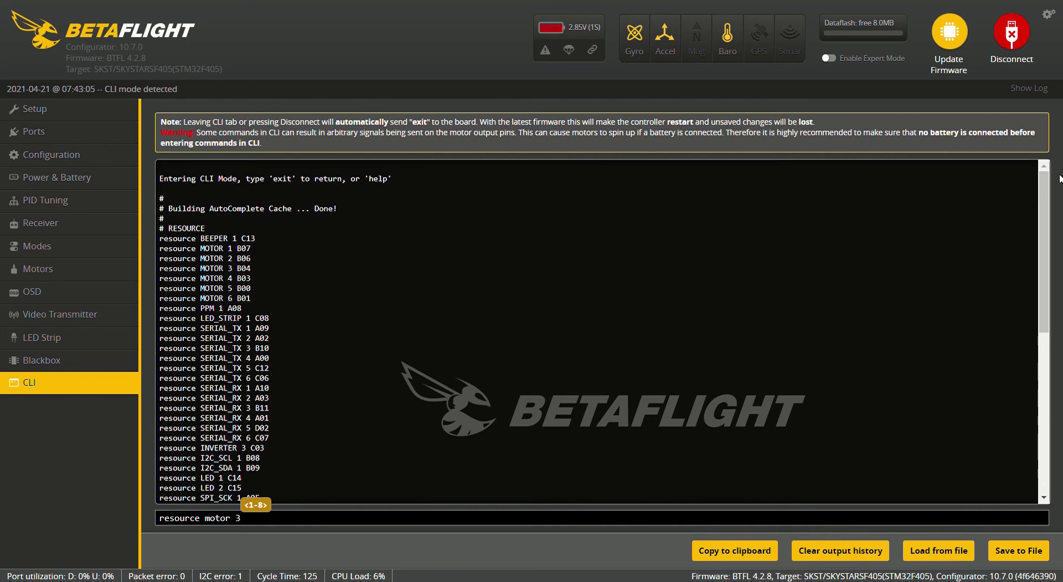
pyautogui.write(' b0')
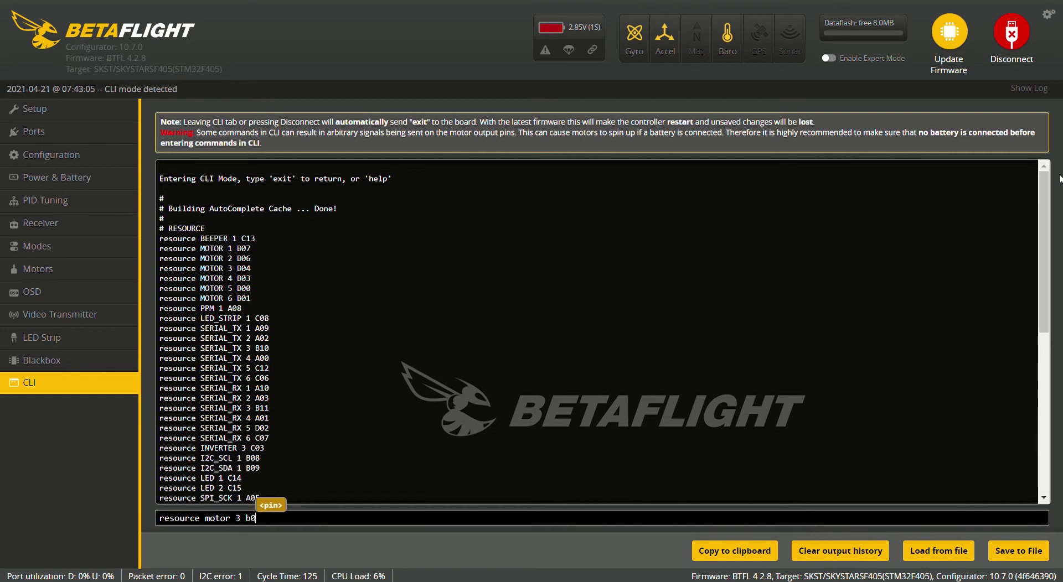
pyautogui.write('6')
pyautogui.press('Return')
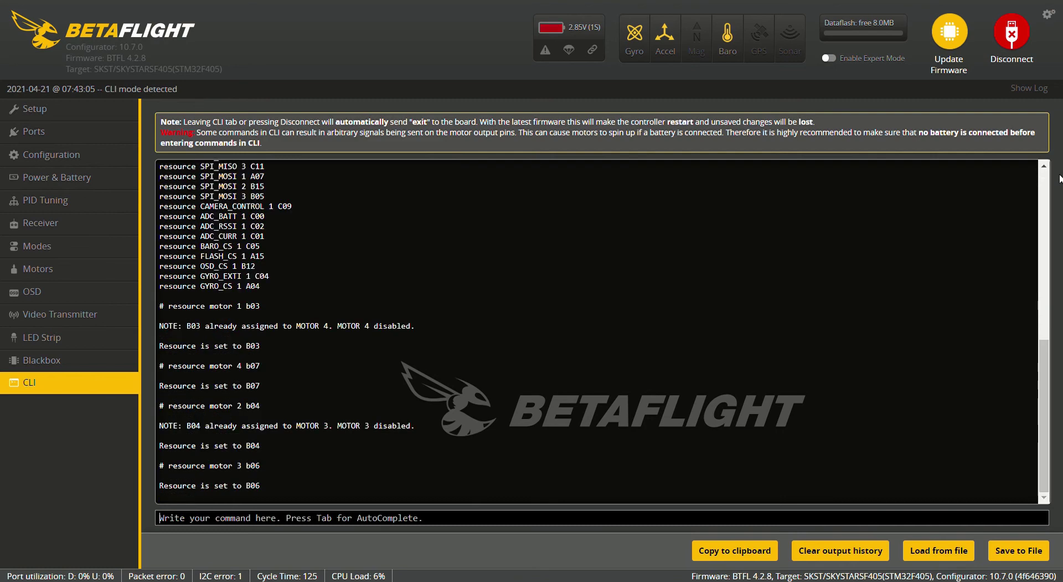
# Save the remapped motor resources to the flight controller with the CLI command "save"
pyautogui.write('sav')
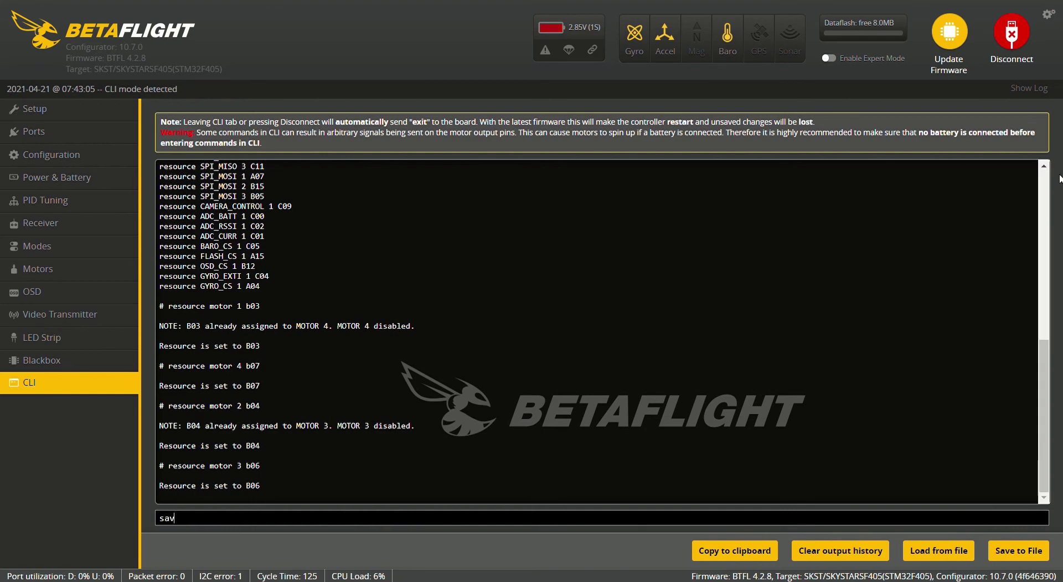
pyautogui.write('e')
pyautogui.press('Return')
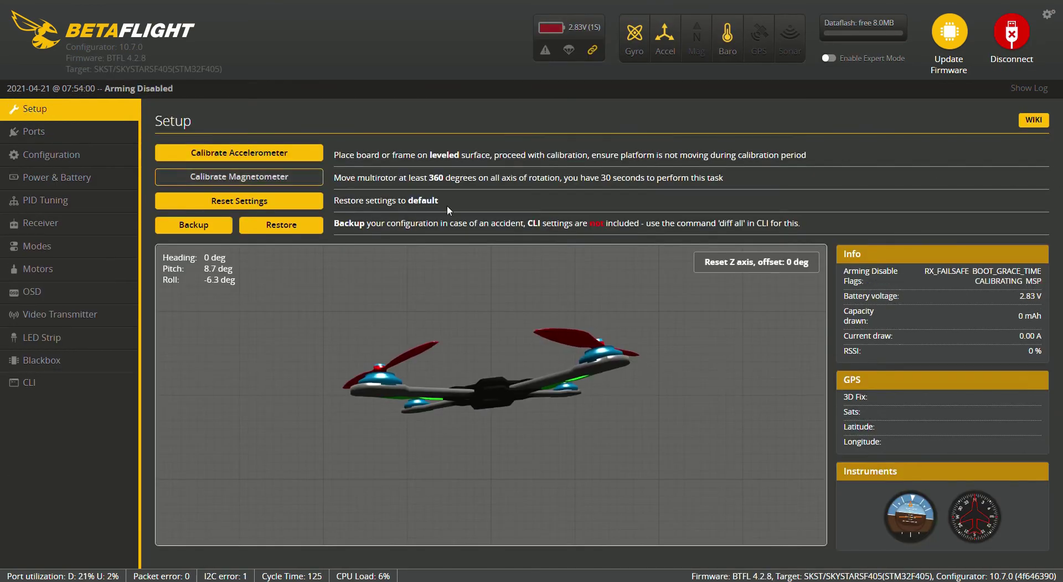
# List the resource assignments again with the "resource" command in the CLI, and check the pins of motors 1 to 4
pyautogui.click(61, 383)
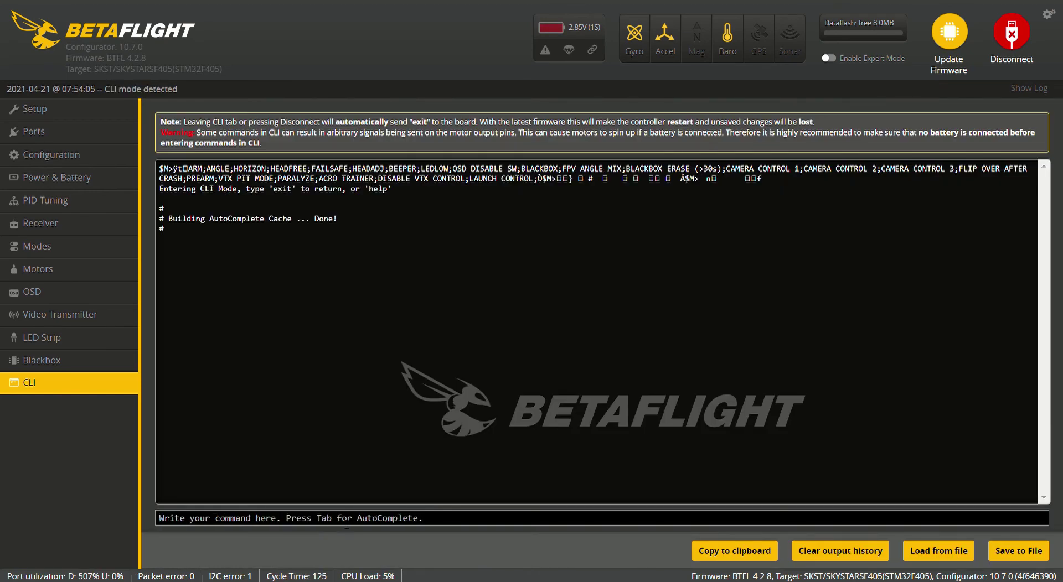
pyautogui.write('resource')
pyautogui.press('Return')
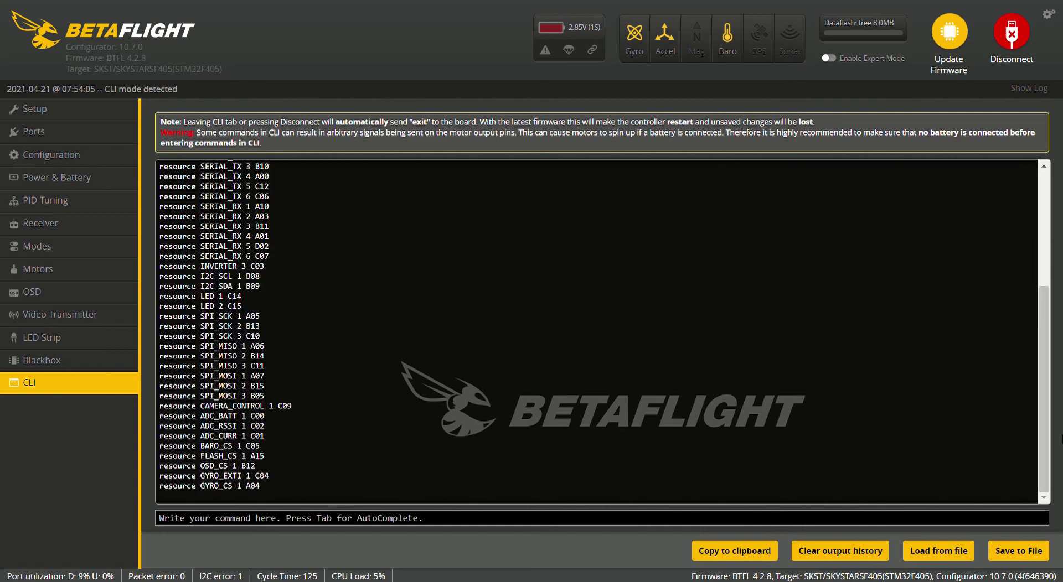
pyautogui.scroll(10, 1041, 162)
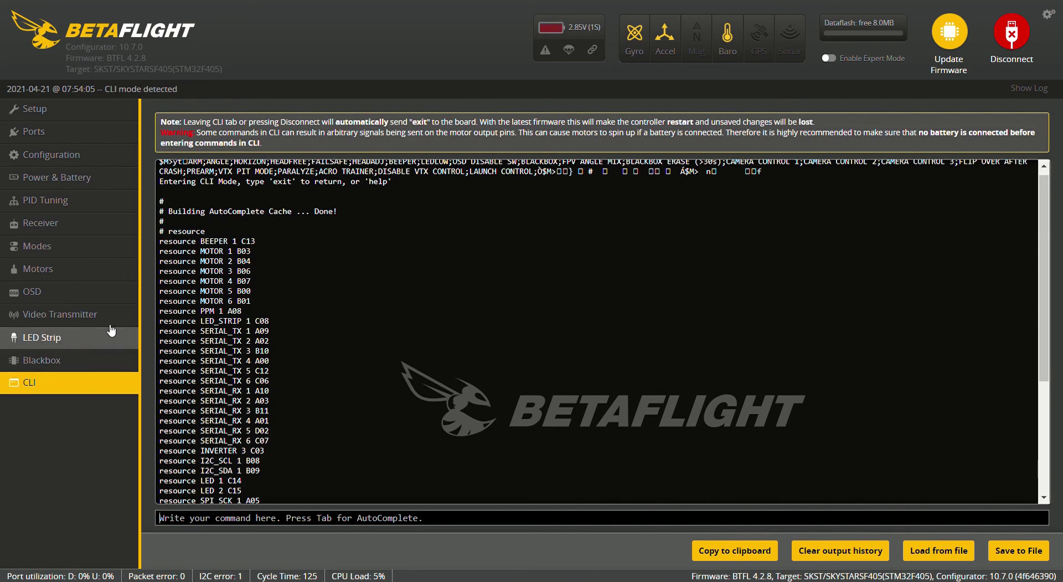
# Enable motor test mode, briefly spin all motors together at about 1105, and return them to 1000
pyautogui.click(67, 270)
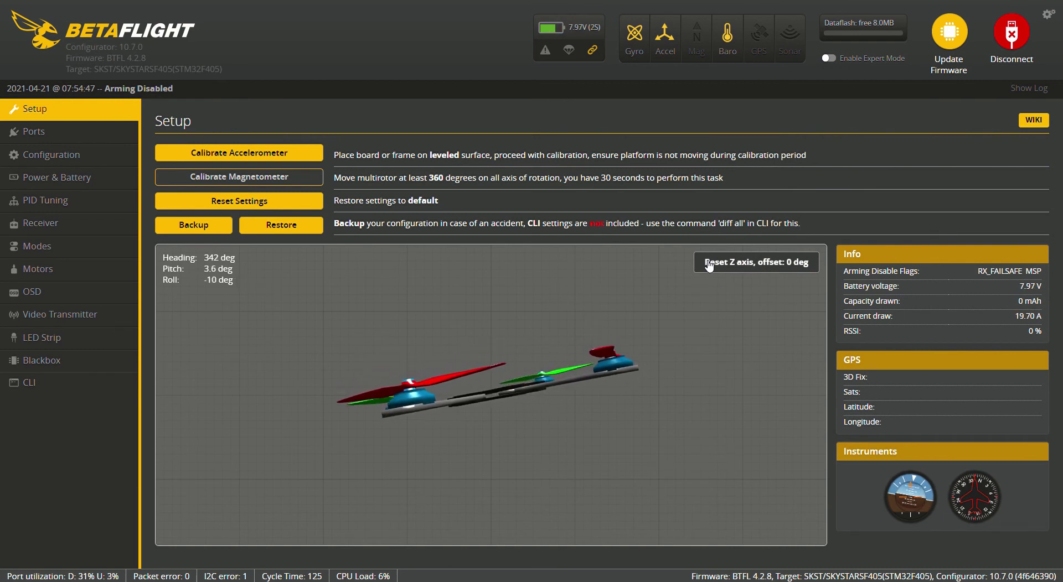
pyautogui.click(23, 247)
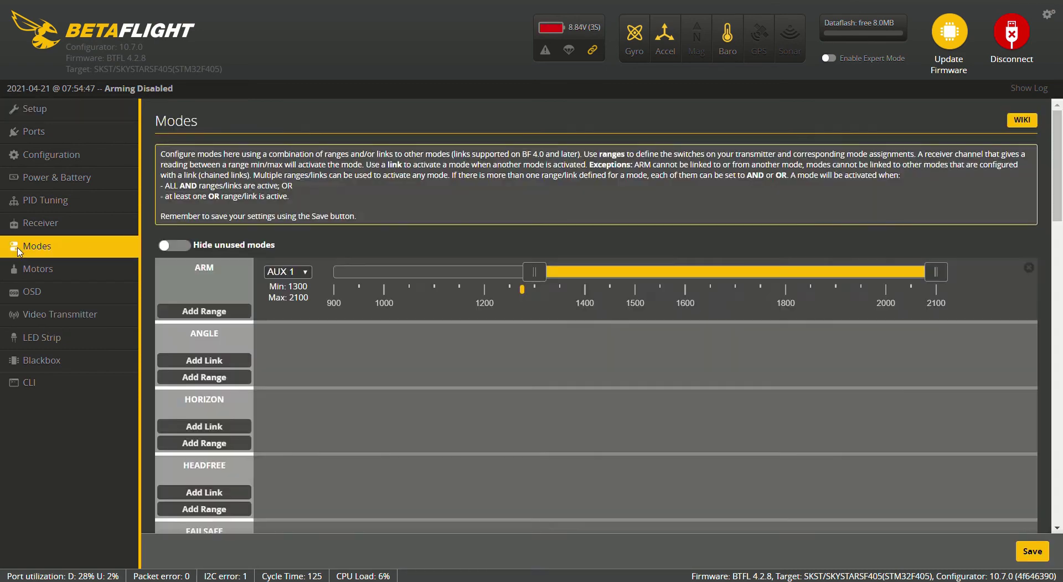
pyautogui.click(100, 270)
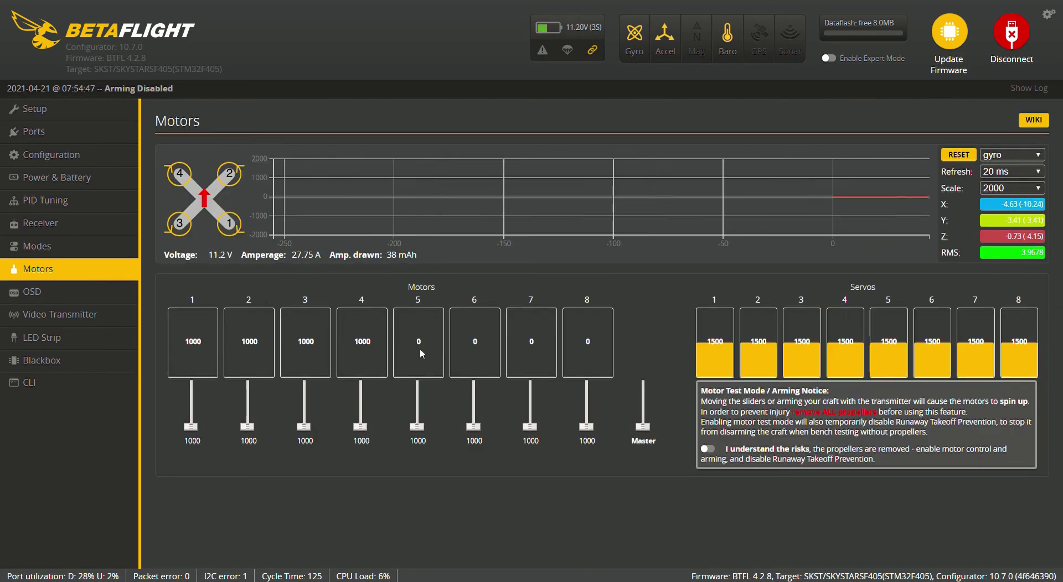
pyautogui.click(708, 449)
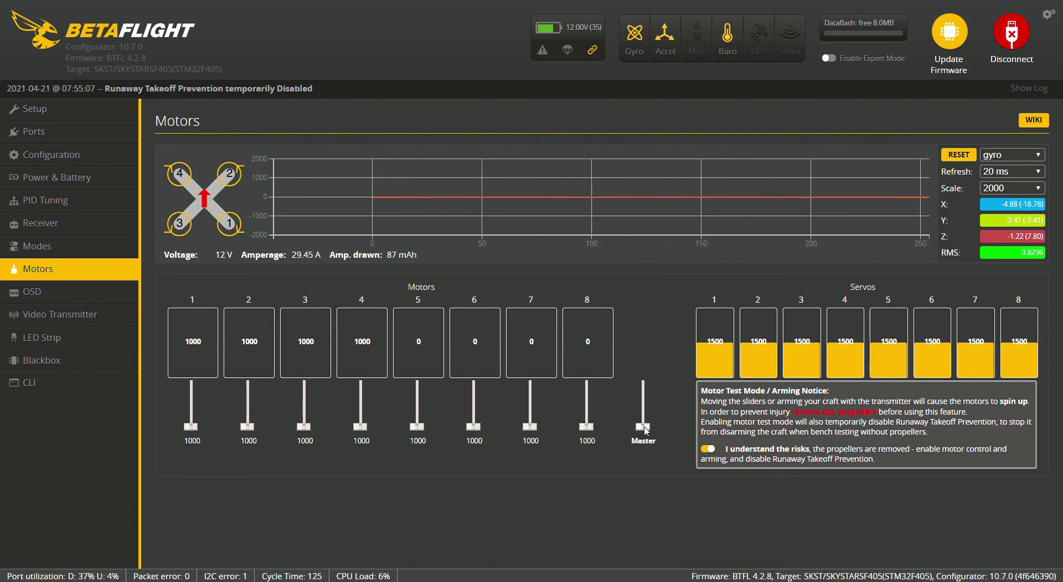
pyautogui.moveTo(645, 431); pyautogui.dragTo(646, 426)
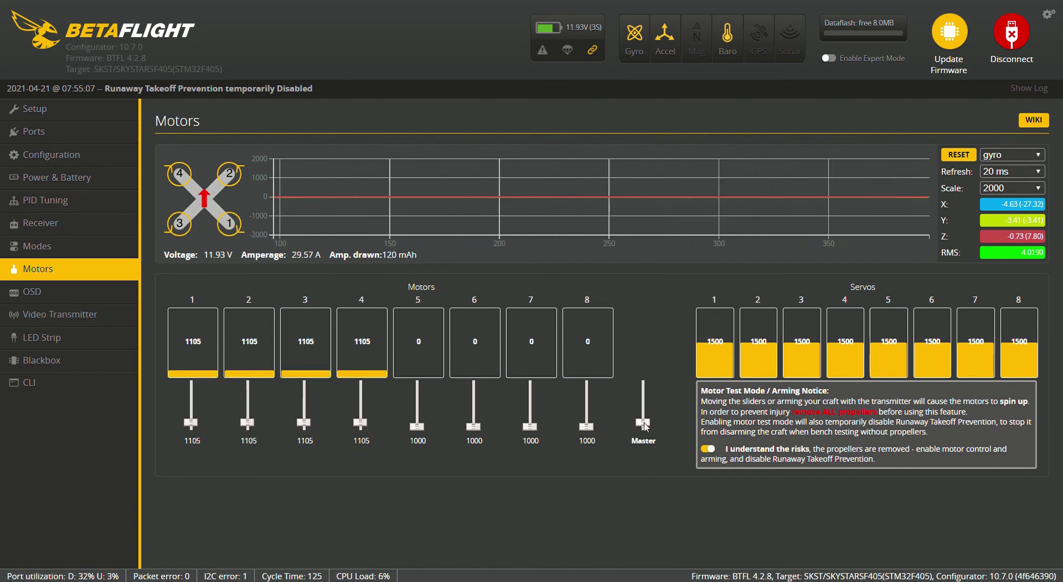
pyautogui.moveTo(645, 426); pyautogui.dragTo(642, 467)
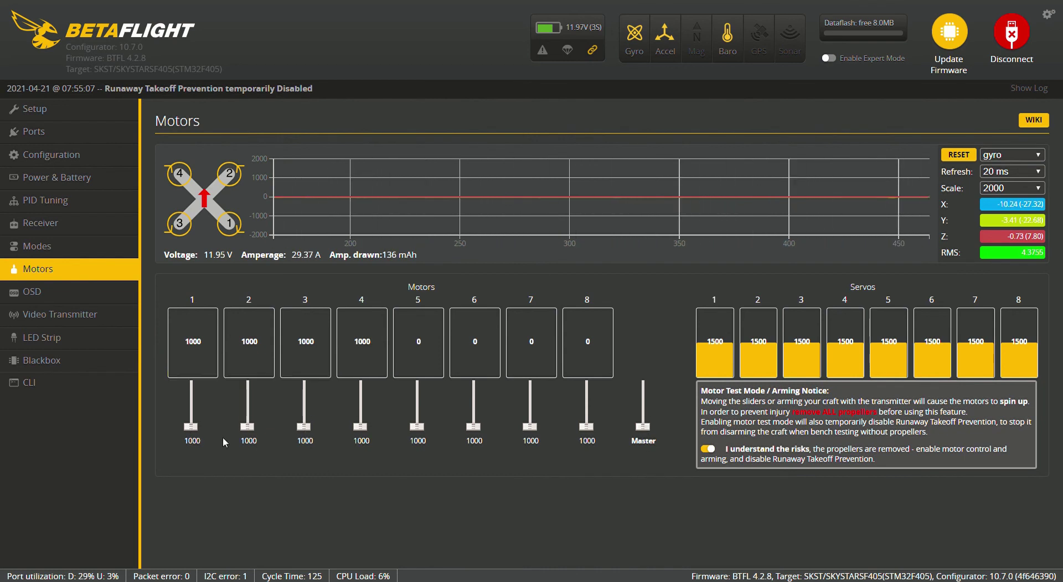
# Test motors 1, 2, 3 and 4 one at a time to check their order, returning each to 1000
pyautogui.moveTo(190, 431); pyautogui.dragTo(204, 477)
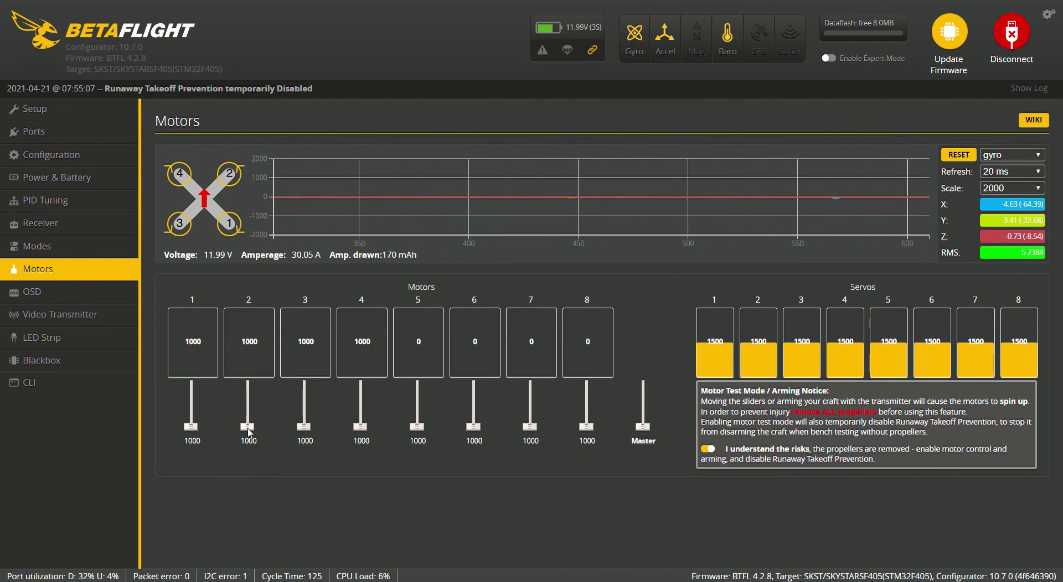
pyautogui.moveTo(247, 427); pyautogui.dragTo(258, 469)
pyautogui.moveTo(308, 430); pyautogui.dragTo(309, 464)
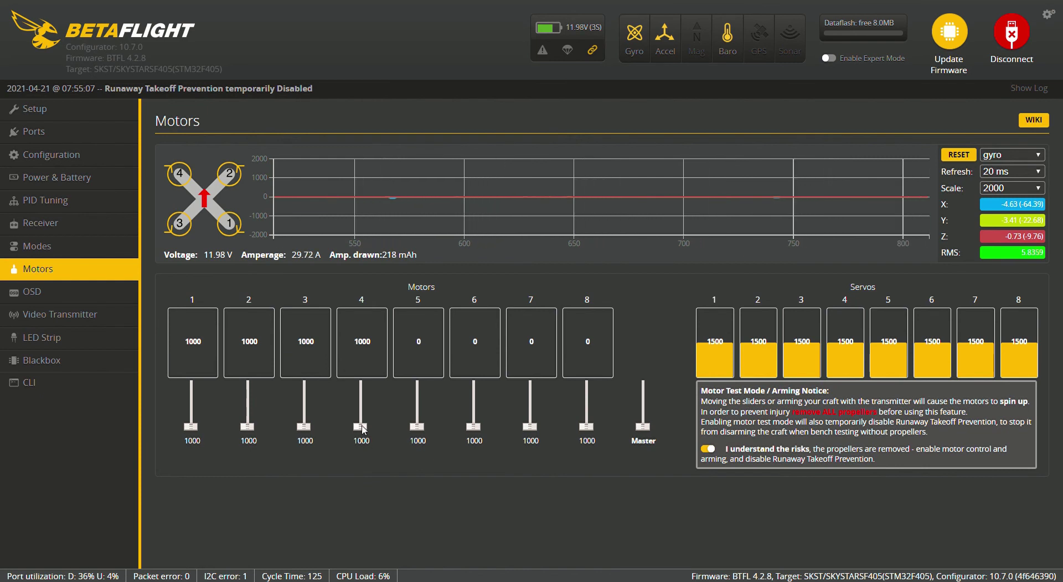
pyautogui.moveTo(360, 426); pyautogui.dragTo(378, 510)
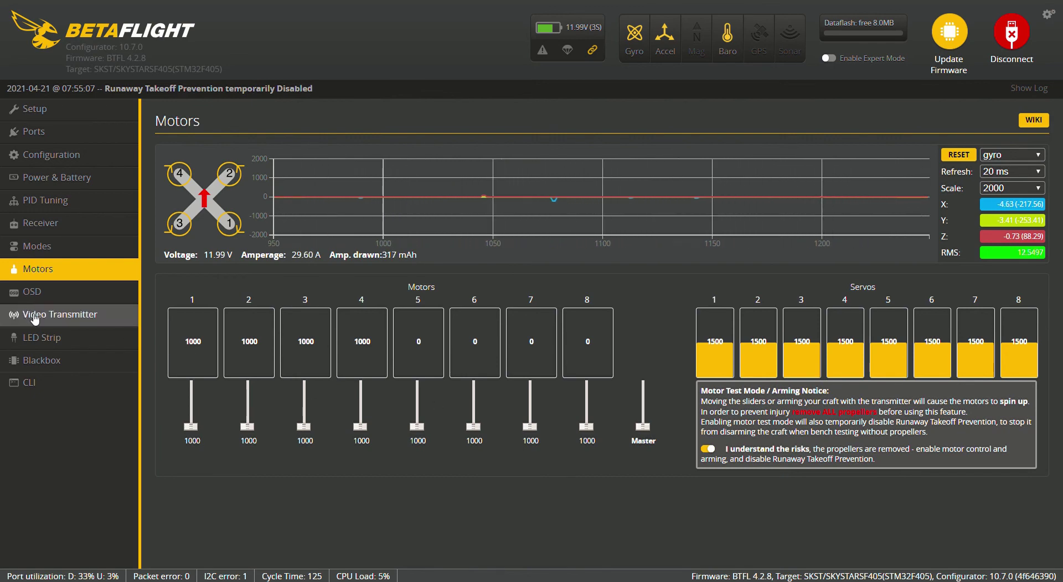
# Review the video transmitter settings, and look through the mixer, ESC, system and receiver settings of the flight controller's configuration
pyautogui.click(70, 316)
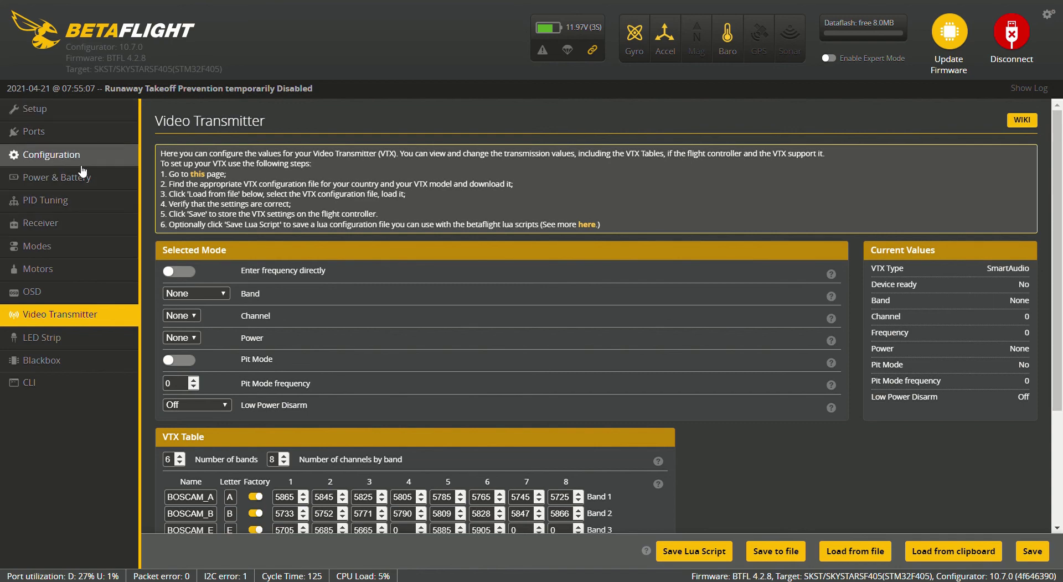
pyautogui.click(82, 160)
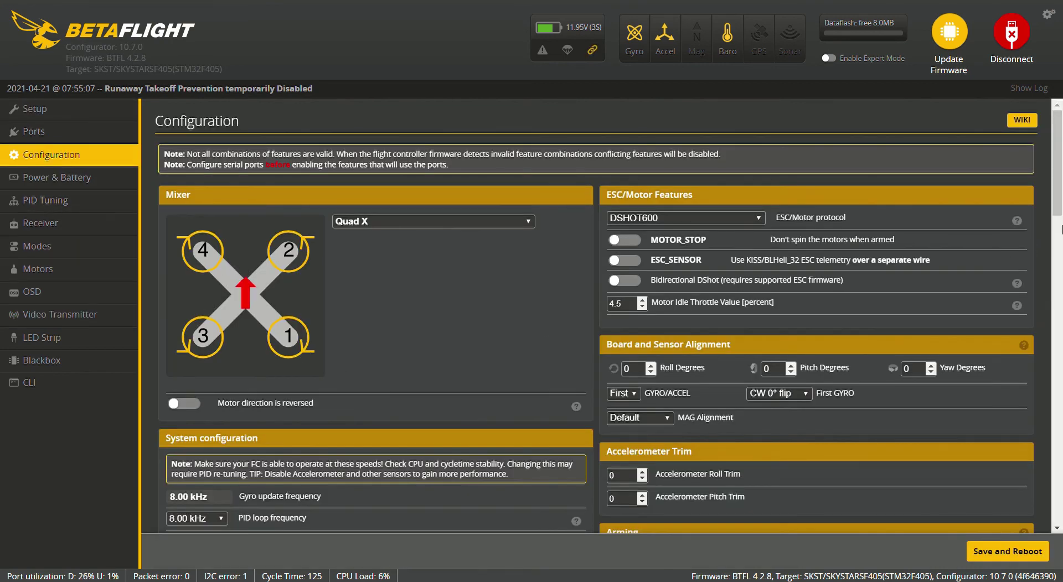
pyautogui.moveTo(1057, 211); pyautogui.dragTo(1057, 305)
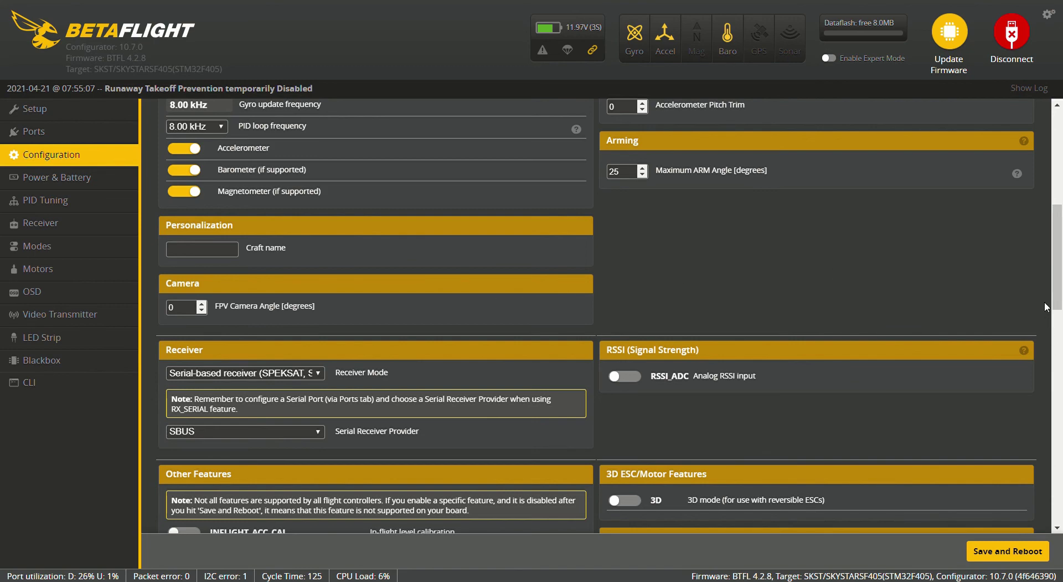
pyautogui.moveTo(1057, 304); pyautogui.dragTo(1045, 112)
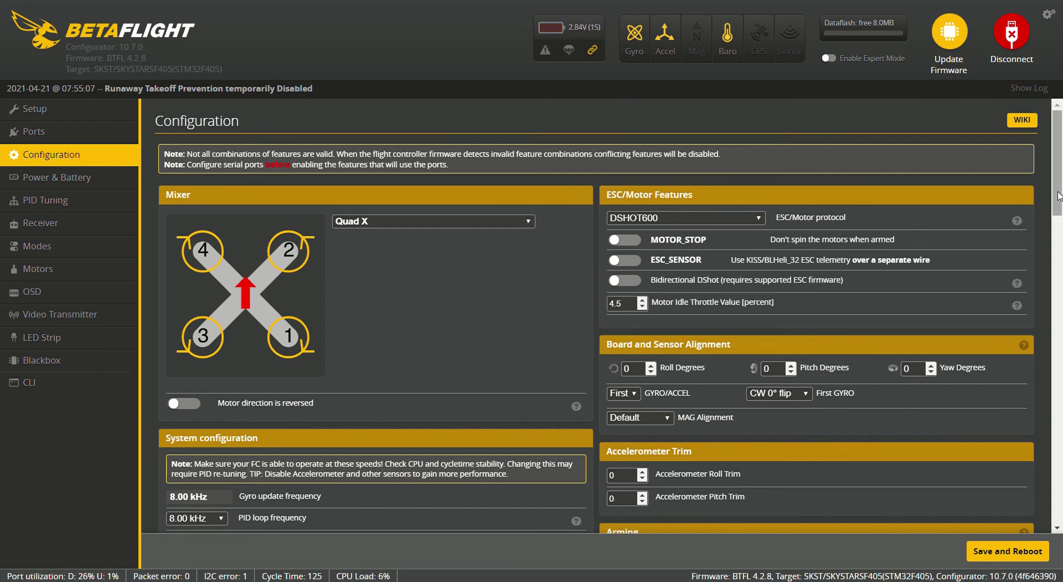
pyautogui.moveTo(1059, 206)
pyautogui.mouseDown()
pyautogui.moveTo(1059, 242)
pyautogui.moveTo(1059, 197)
pyautogui.mouseUp()
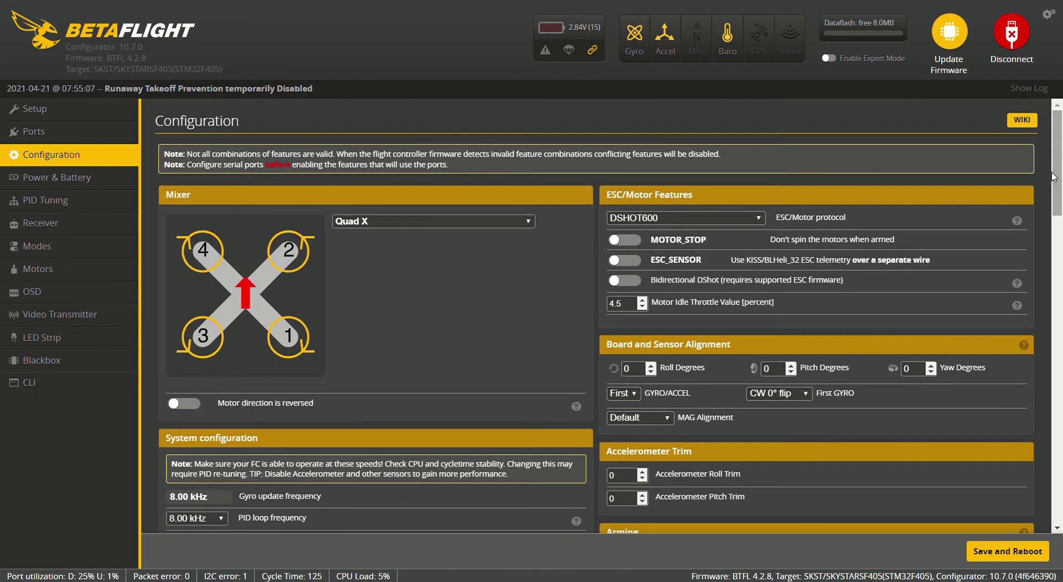
pyautogui.click(82, 114)
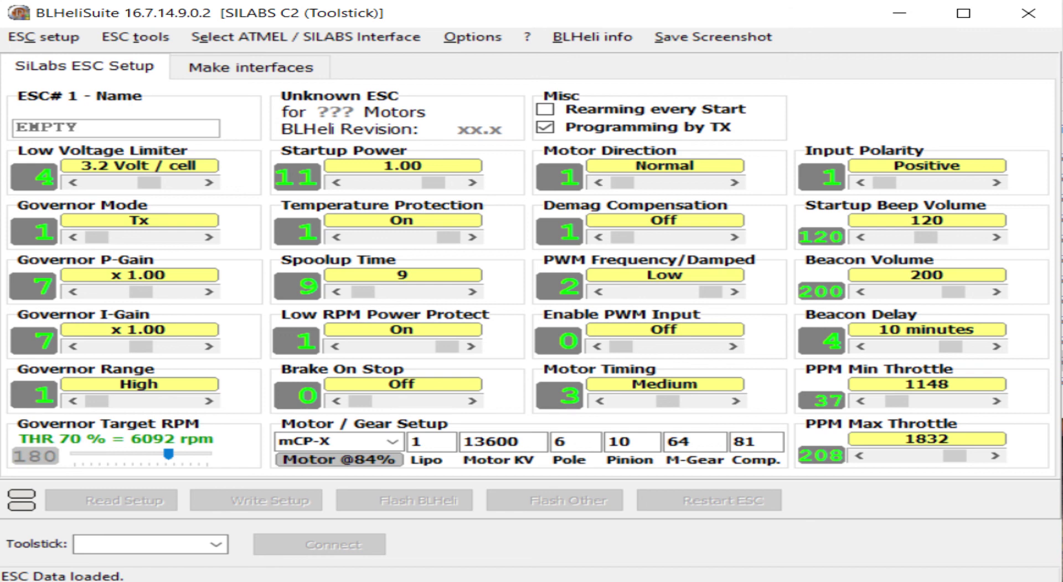
# Switch to BLHeliSuite and view the ATMEL / SILABS interface choices, looking at SILABS BLHeli Bootloader (Cleanflight)
pyautogui.hotkey('alt', 'l')
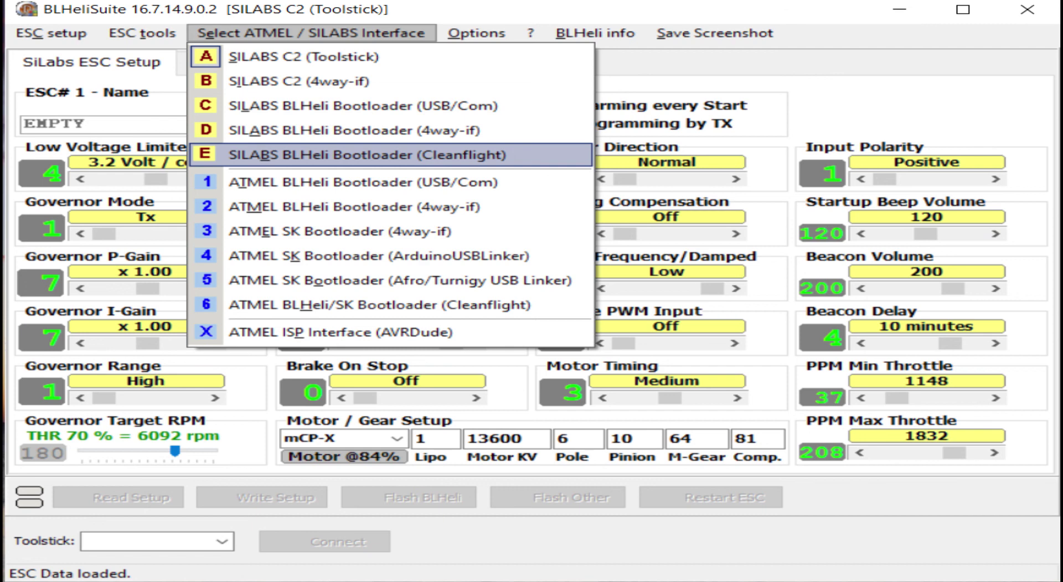
pyautogui.press('Escape')
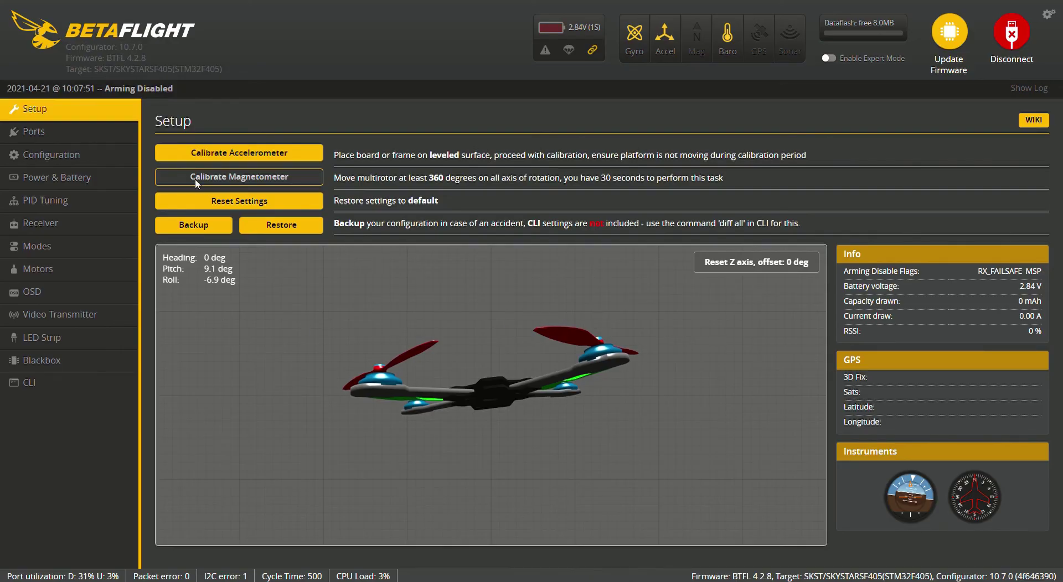
# Switch back to Betaflight Configurator, set the ESC/Motor protocol to ONESHOT125, and save the configuration with a reboot
pyautogui.click(99, 158)
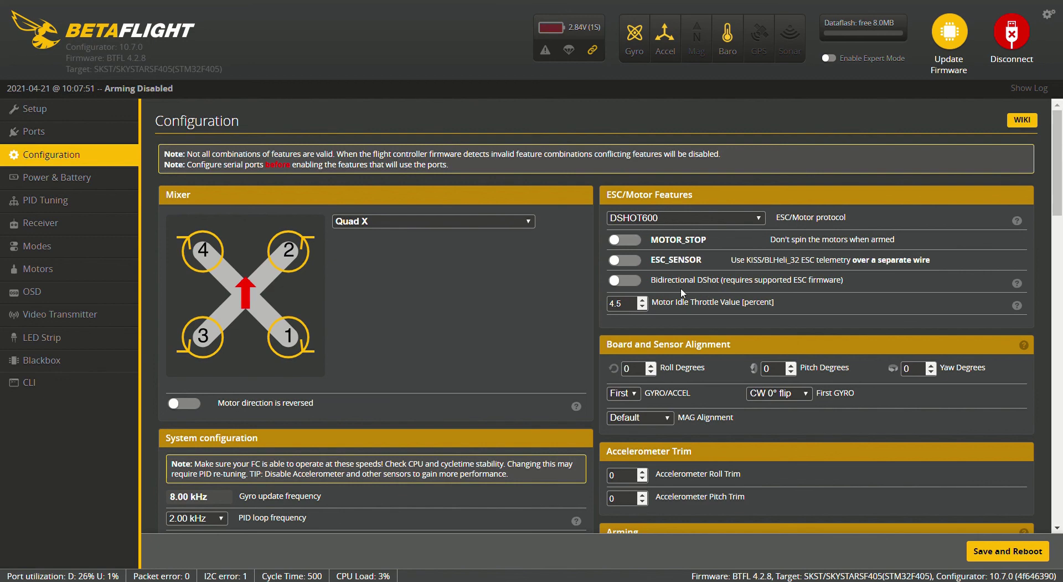
pyautogui.press('o')
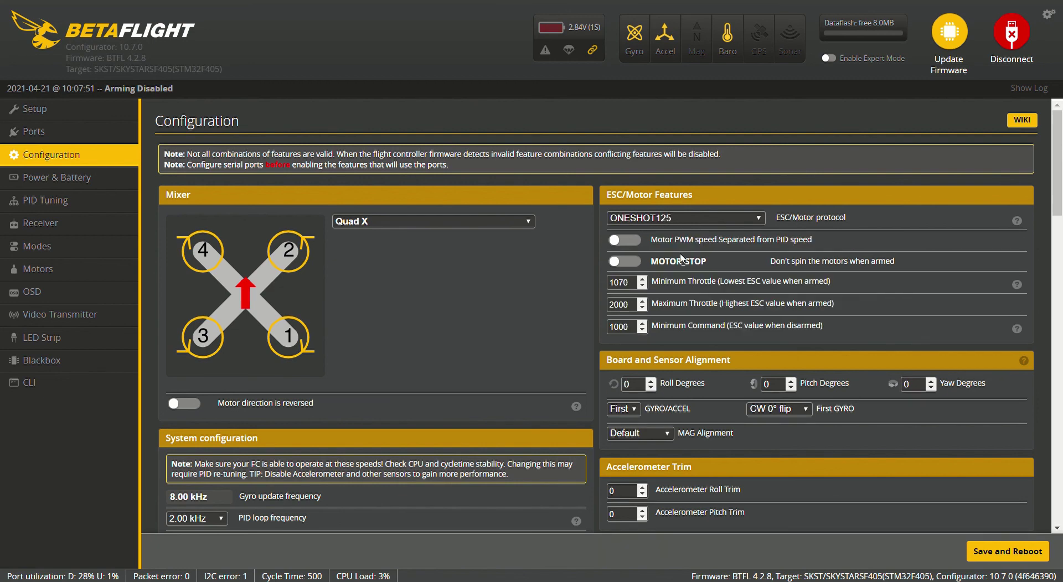
pyautogui.click(996, 554)
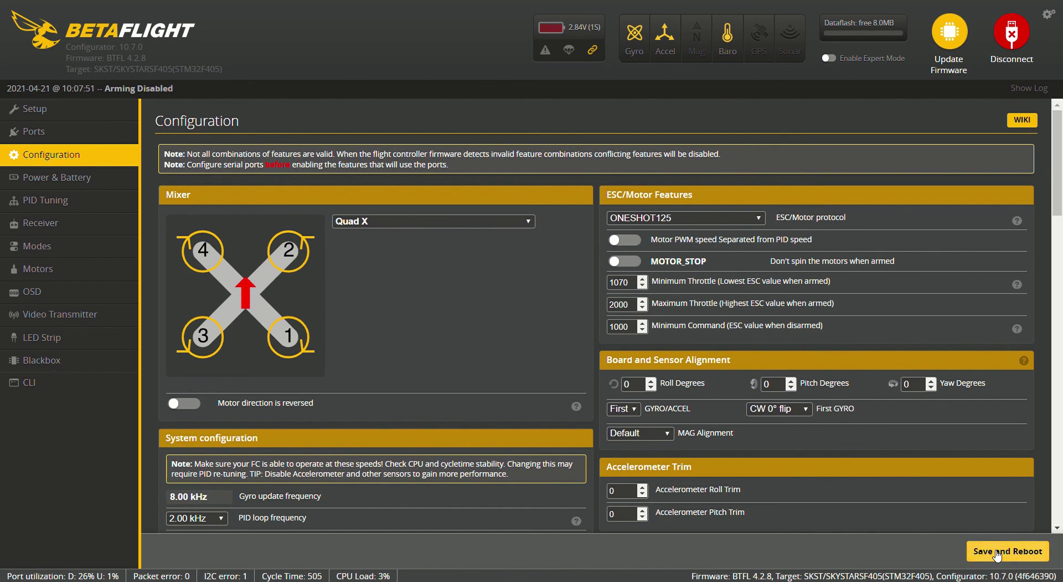